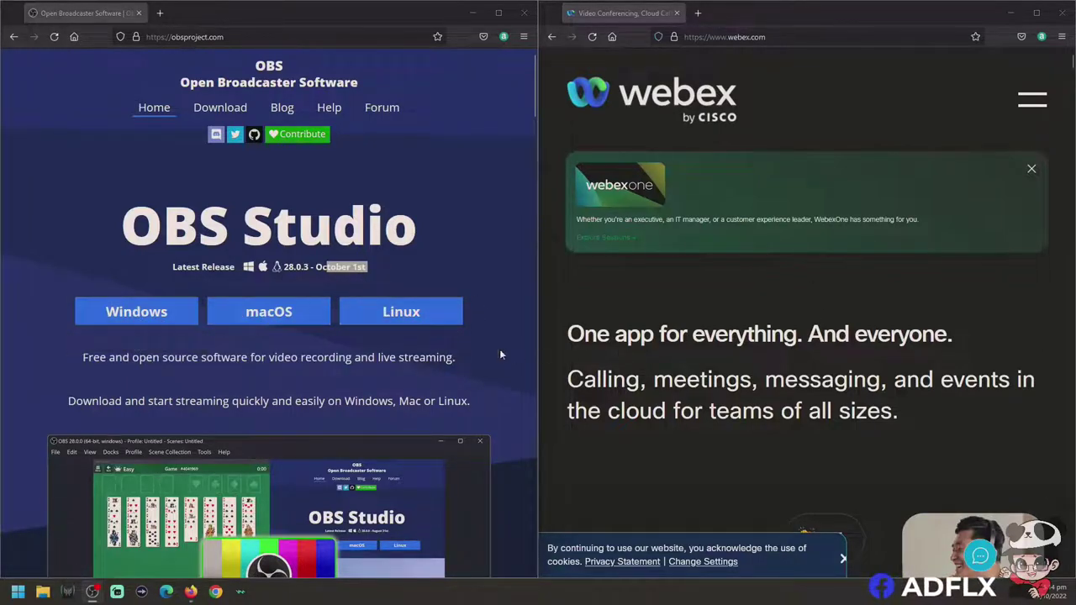
- Open and close the Webex navigation menu and a new browser tab
left_click(1041, 101)
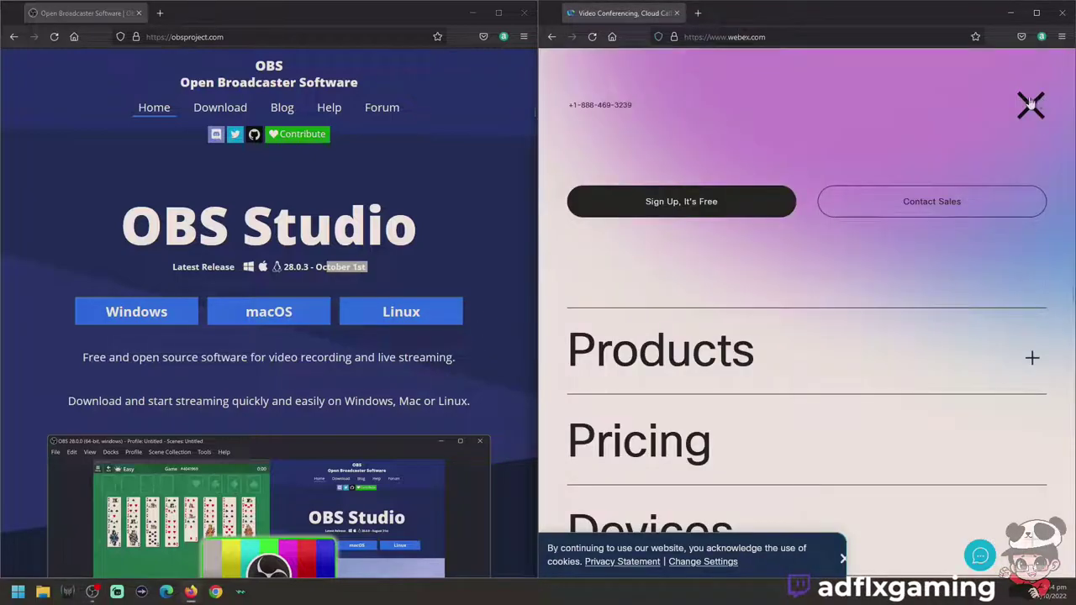
left_click(1031, 104)
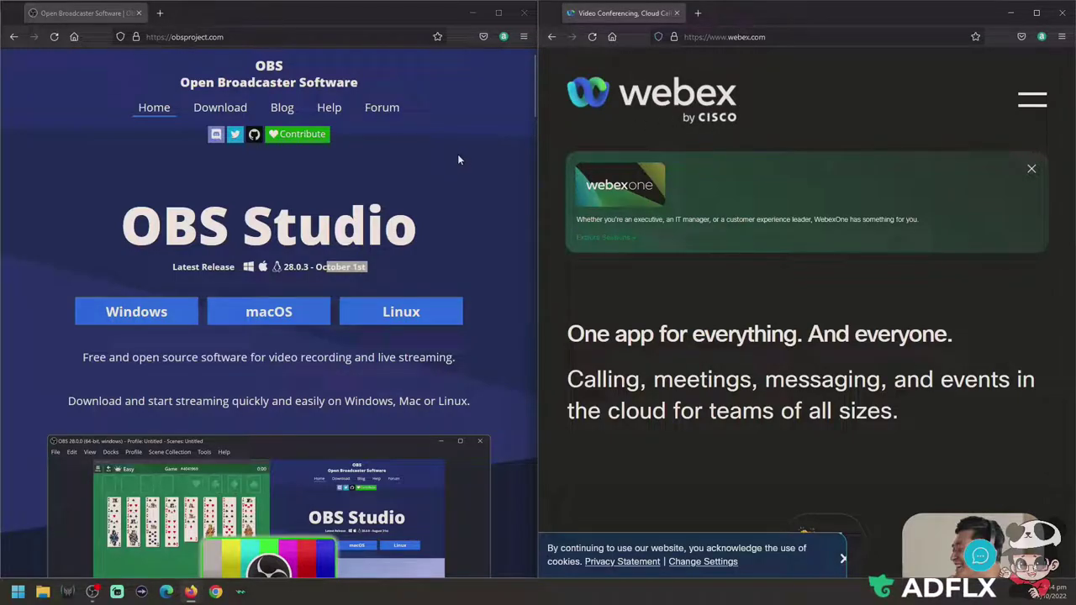
left_click(698, 13)
left_click(803, 13)
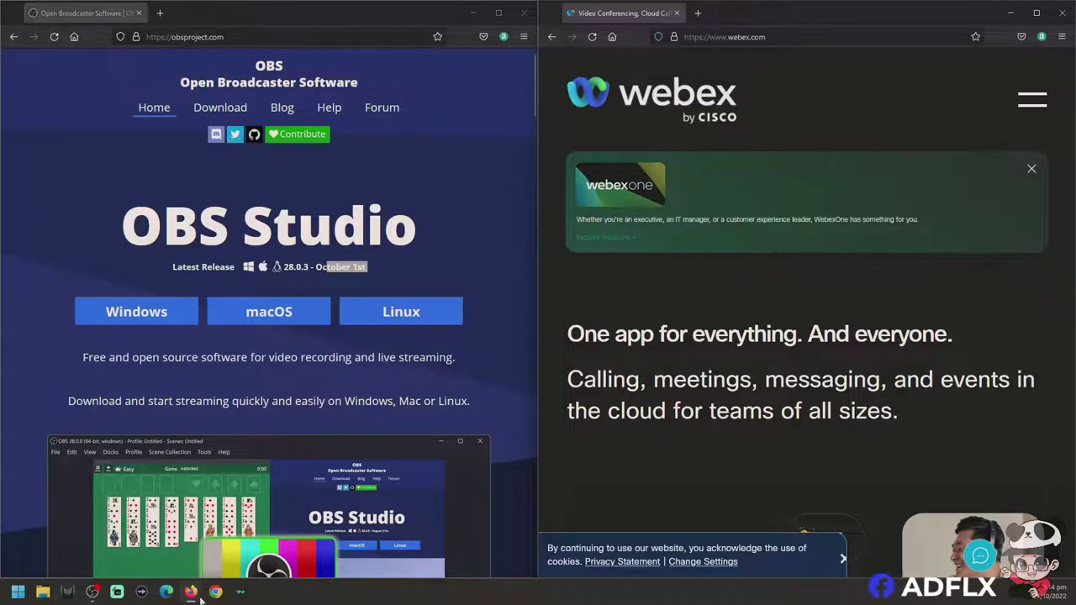
mouse_move(190, 592)
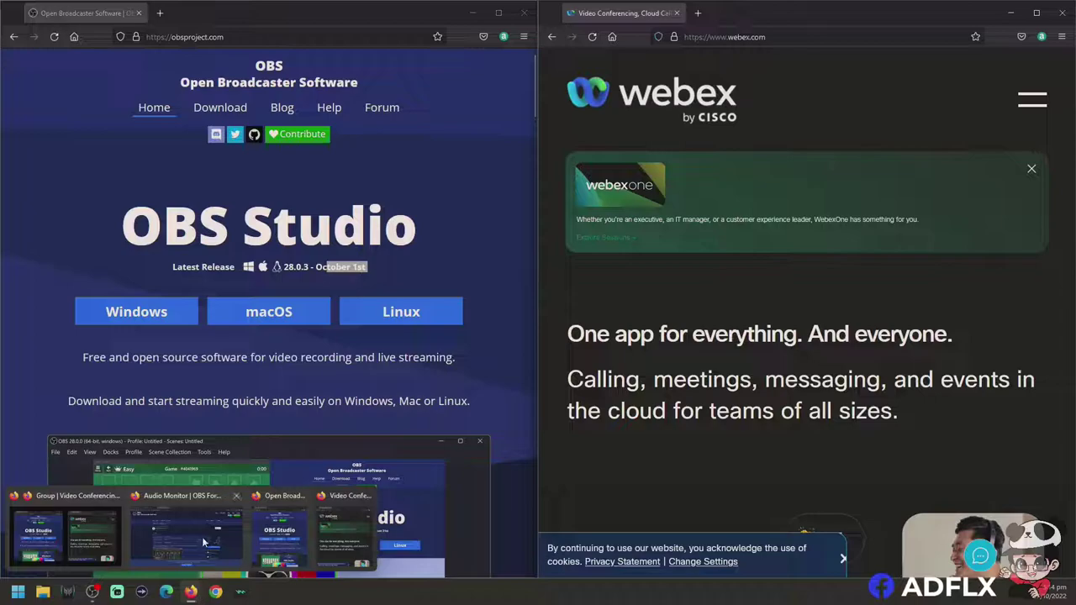
- Review the Audio Monitor and VB-CABLE pages, ending on OBS Studio 28 Plugin Compatibility
left_click(207, 536)
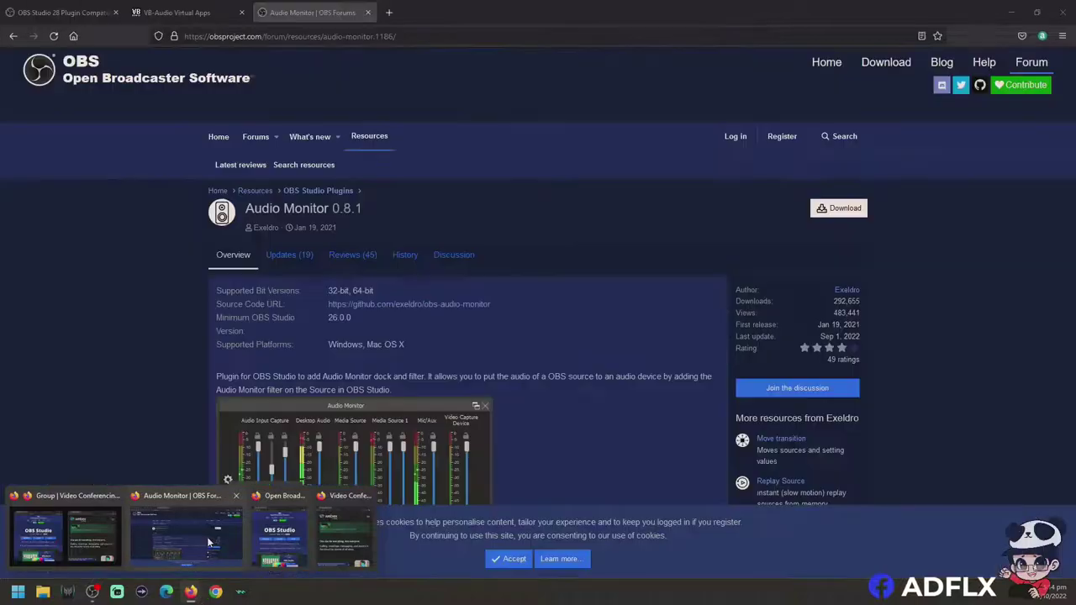
left_click(185, 12)
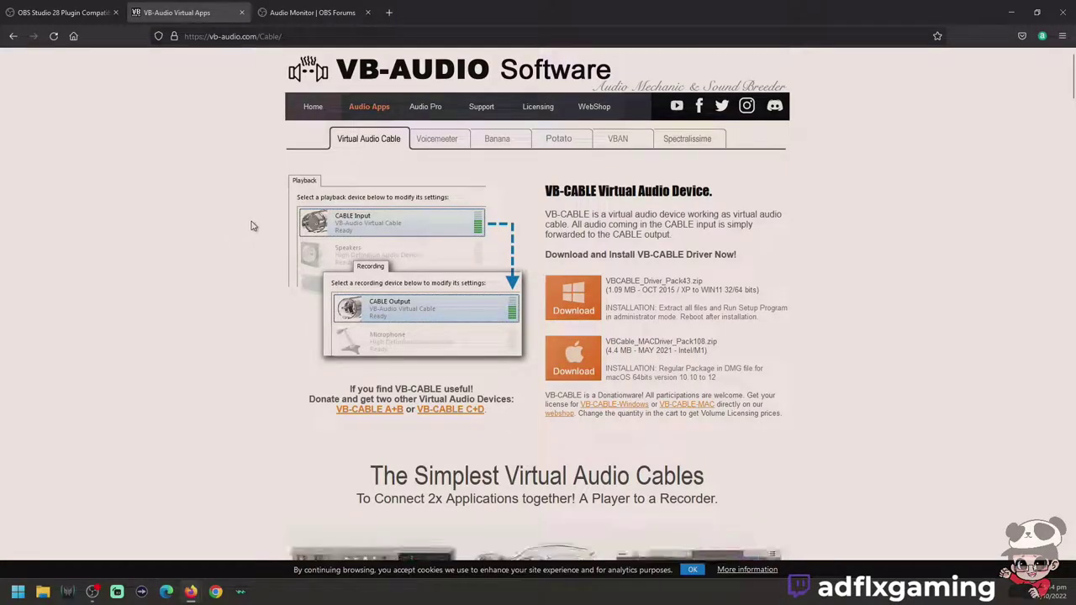
left_click(300, 13)
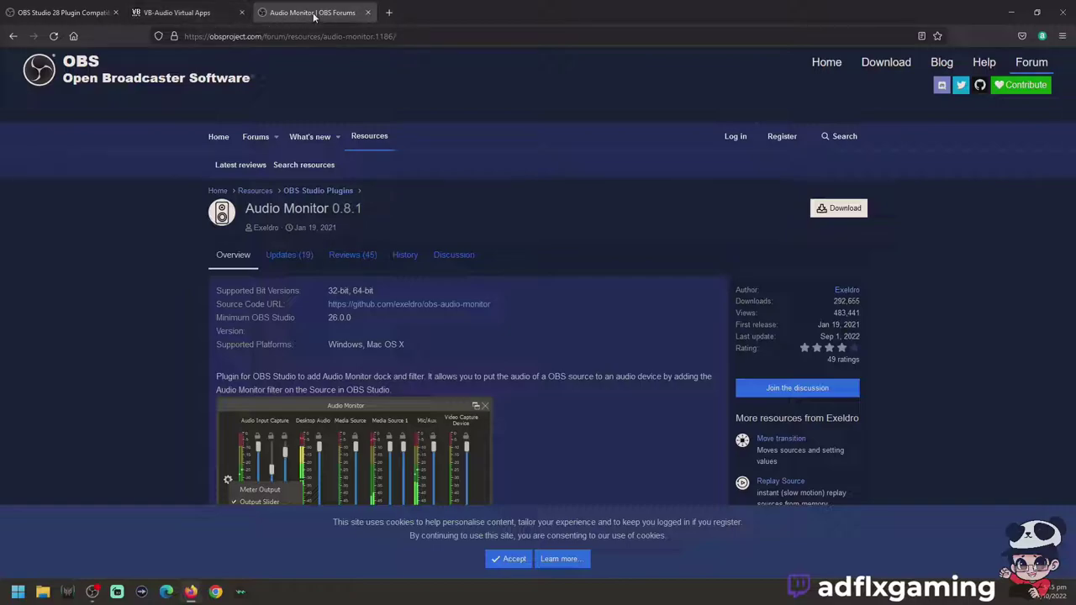
left_click(63, 13)
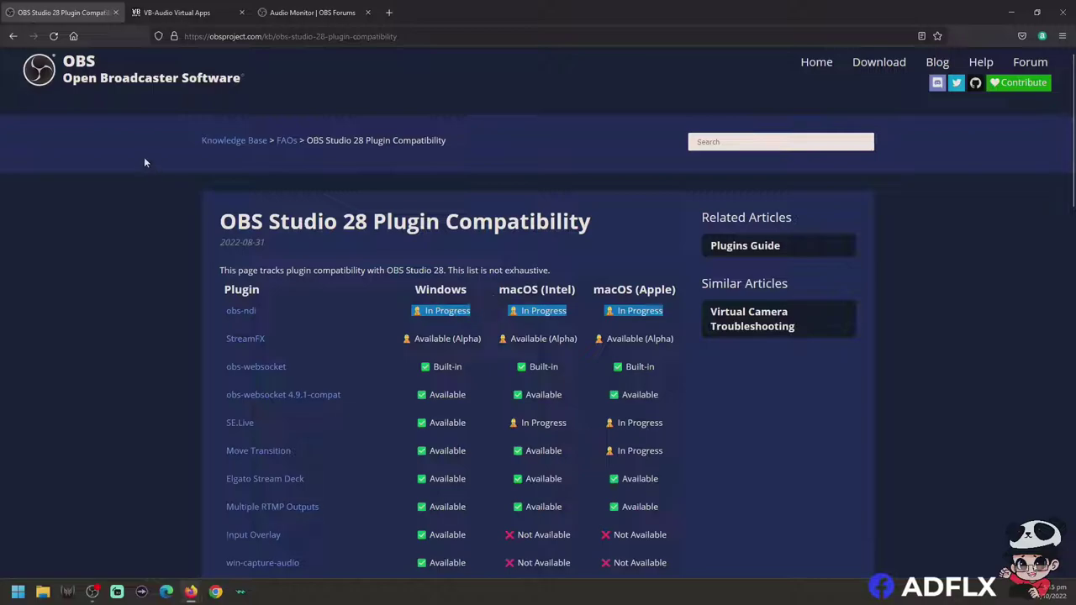
mouse_move(191, 592)
mouse_move(93, 592)
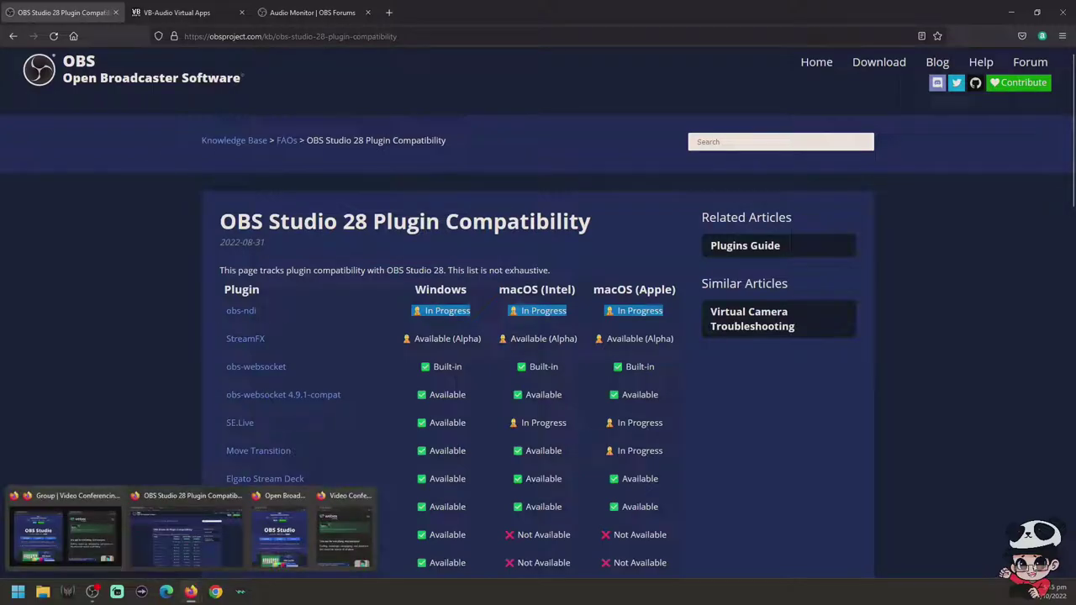
left_click(117, 262)
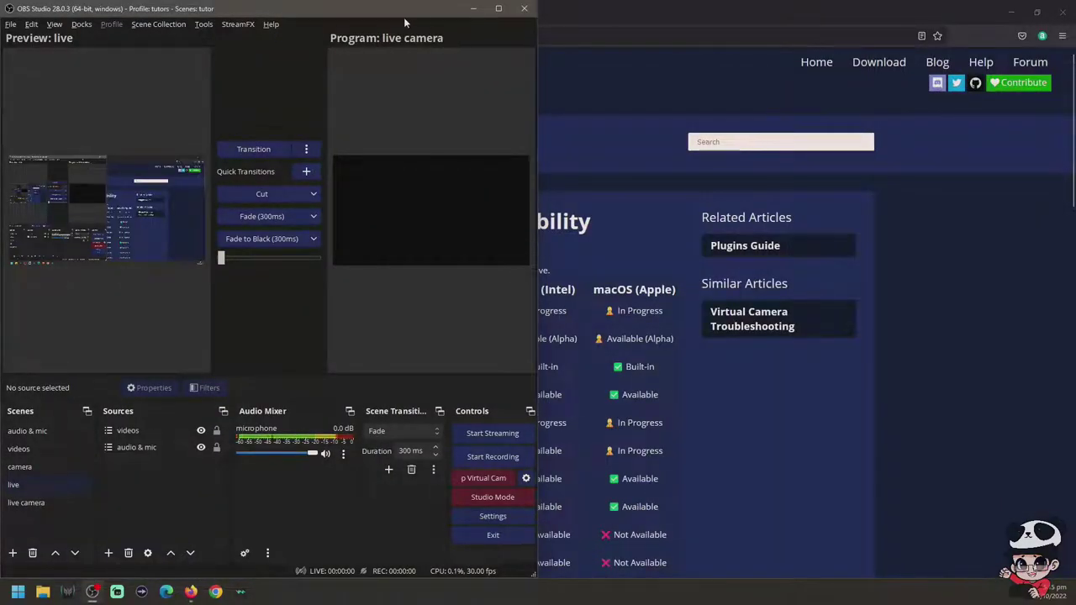
- Maximize the OBS window and glance at the Automatic Scene Switcher
left_click_drag(404, 16, 675, 6)
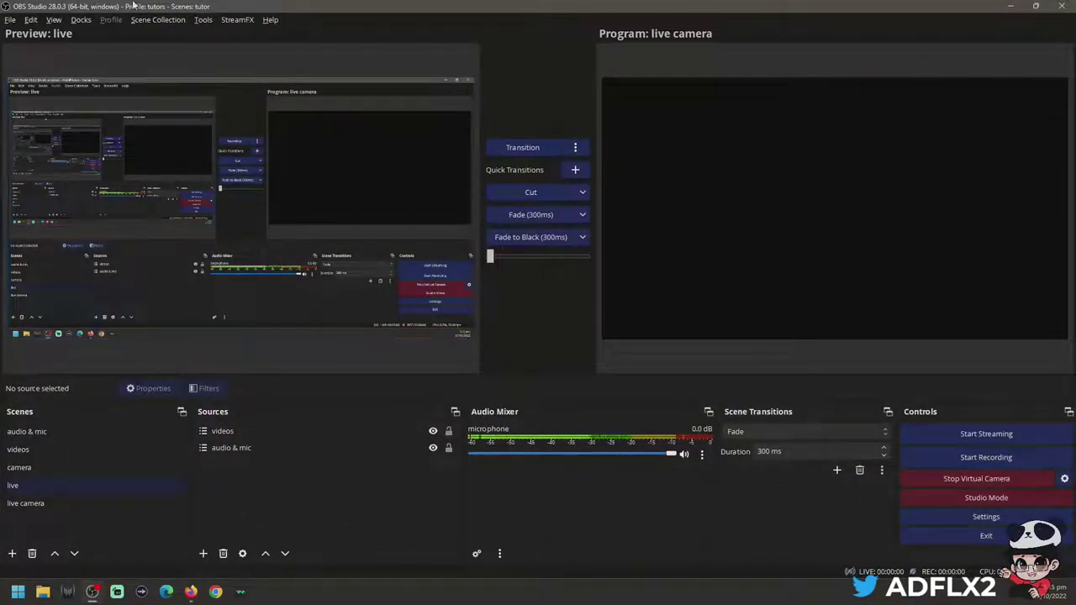
left_click(203, 20)
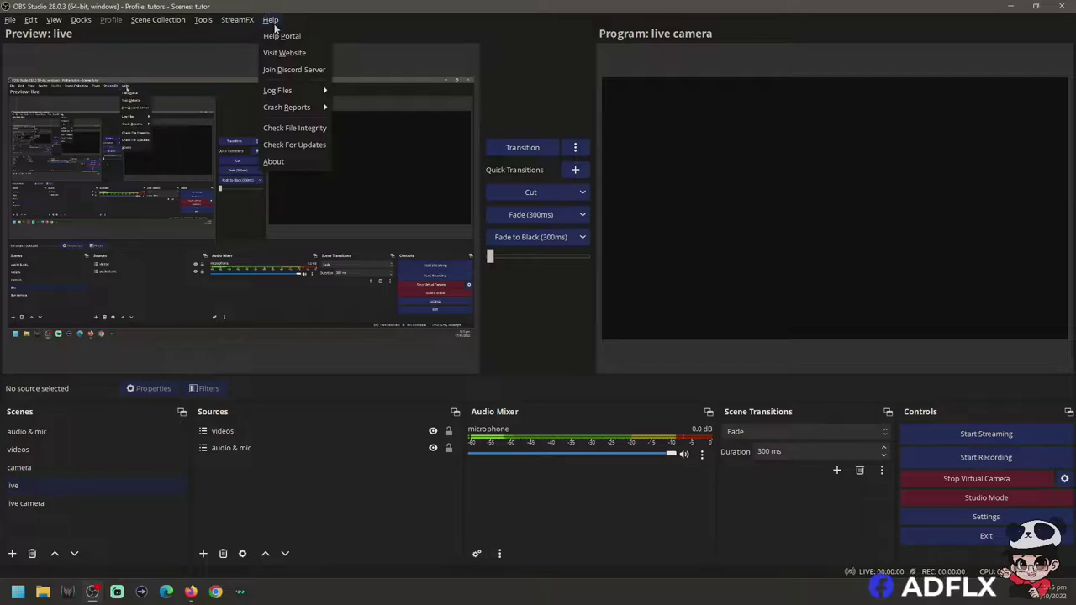
left_click(238, 74)
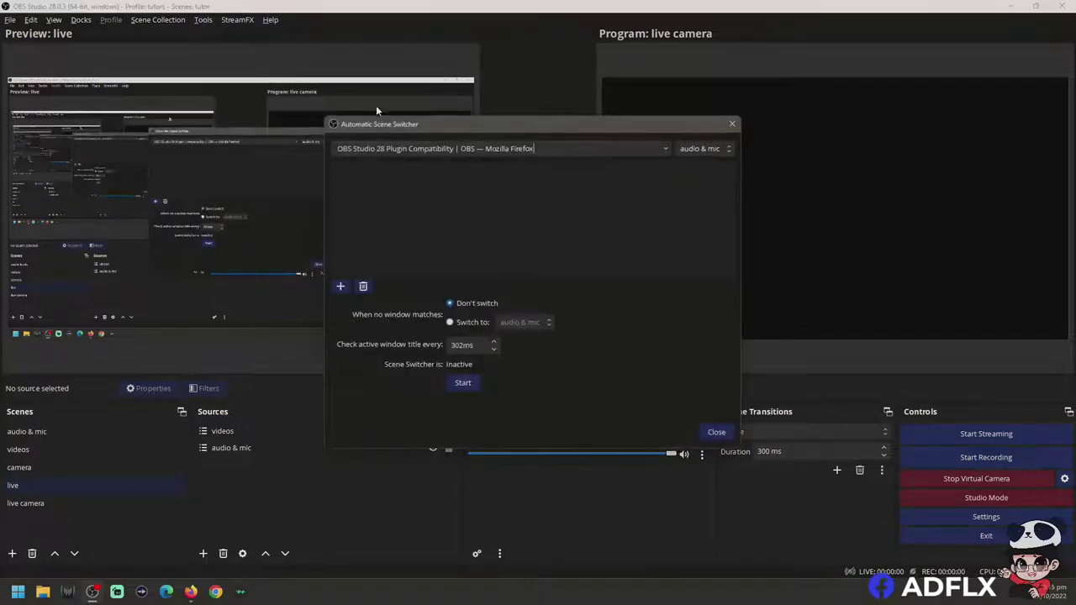
left_click(732, 125)
- Stop the OBS virtual camera from the Tools menu
left_click(202, 20)
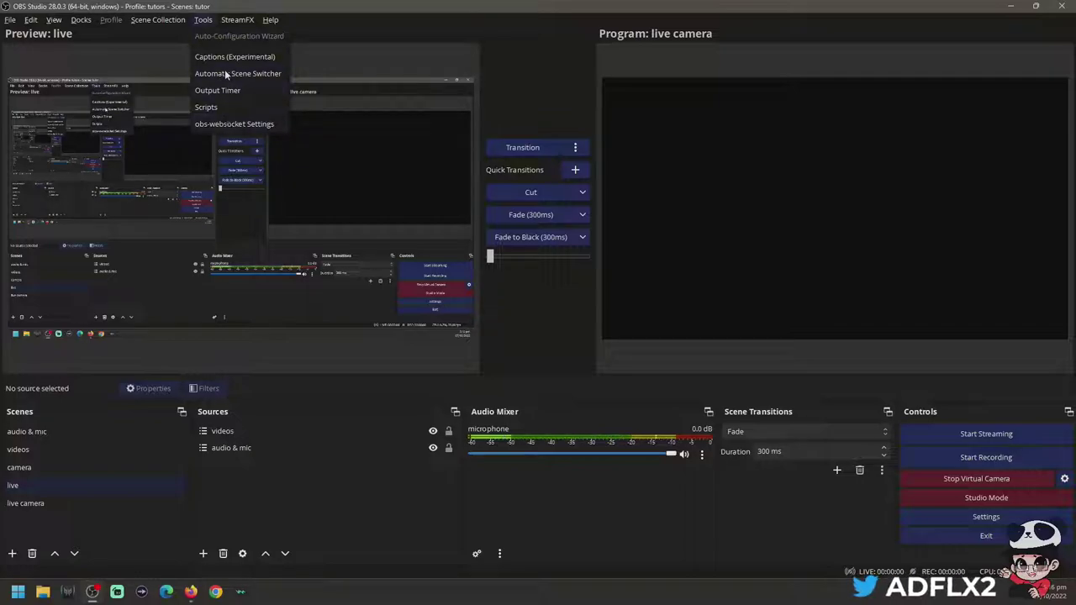
left_click(983, 479)
left_click(203, 19)
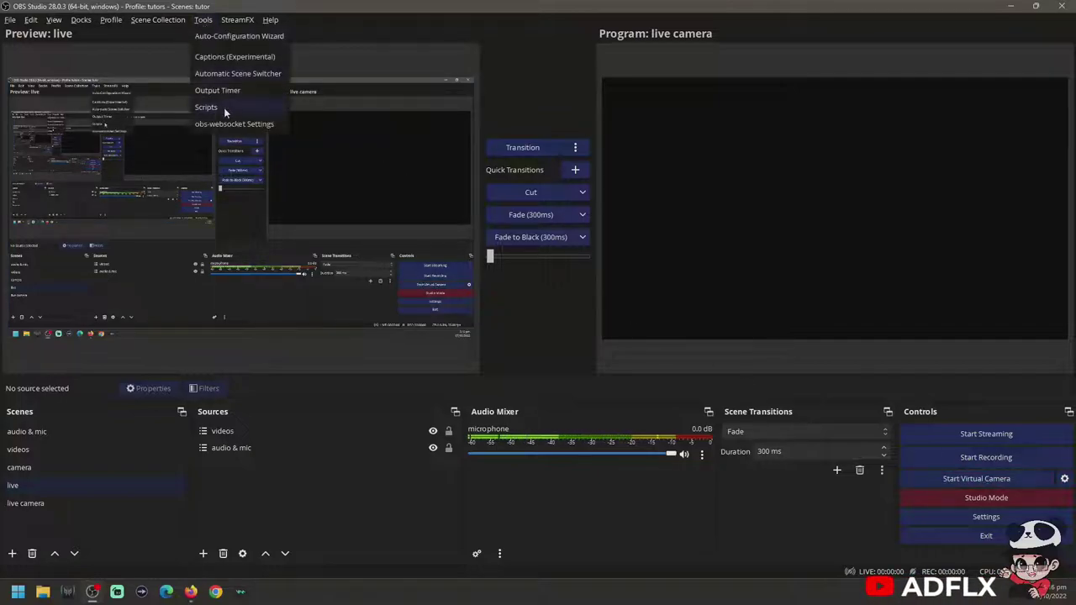
- Run the Auto-Configuration Wizard for virtual-camera-only use and apply its recommended settings
left_click(229, 36)
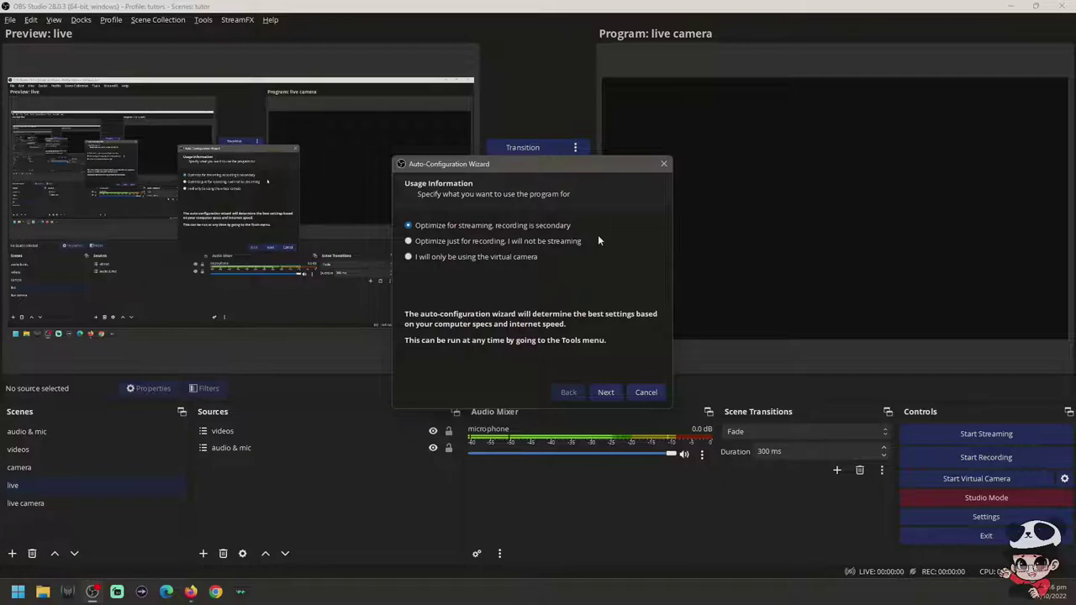
left_click(502, 258)
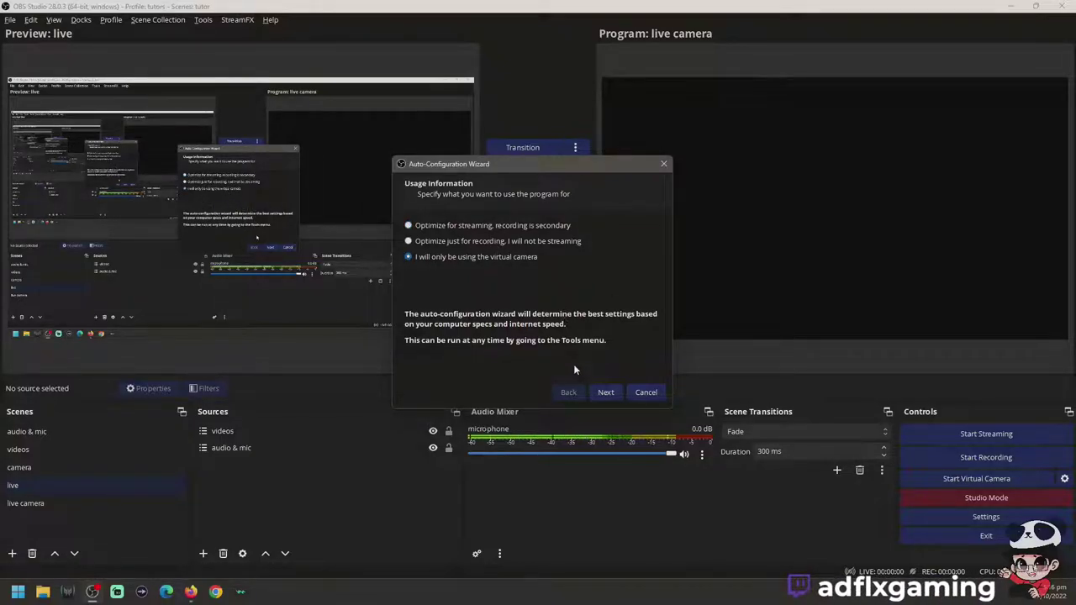
left_click(611, 392)
left_click(607, 396)
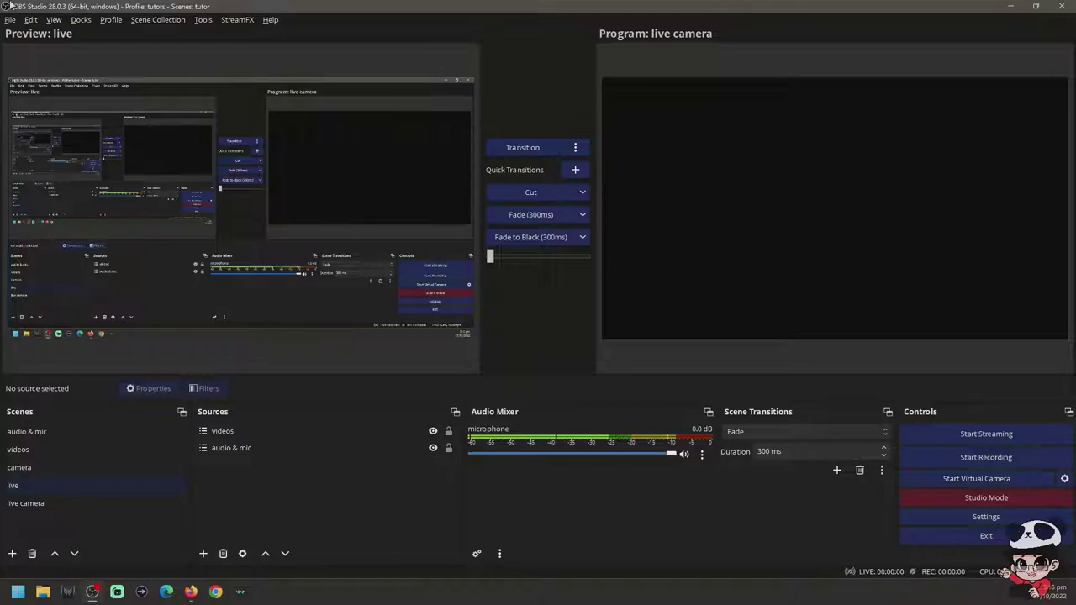
- Preview the audio & mic, videos, live and camera scenes, ending on live camera
left_click(17, 22)
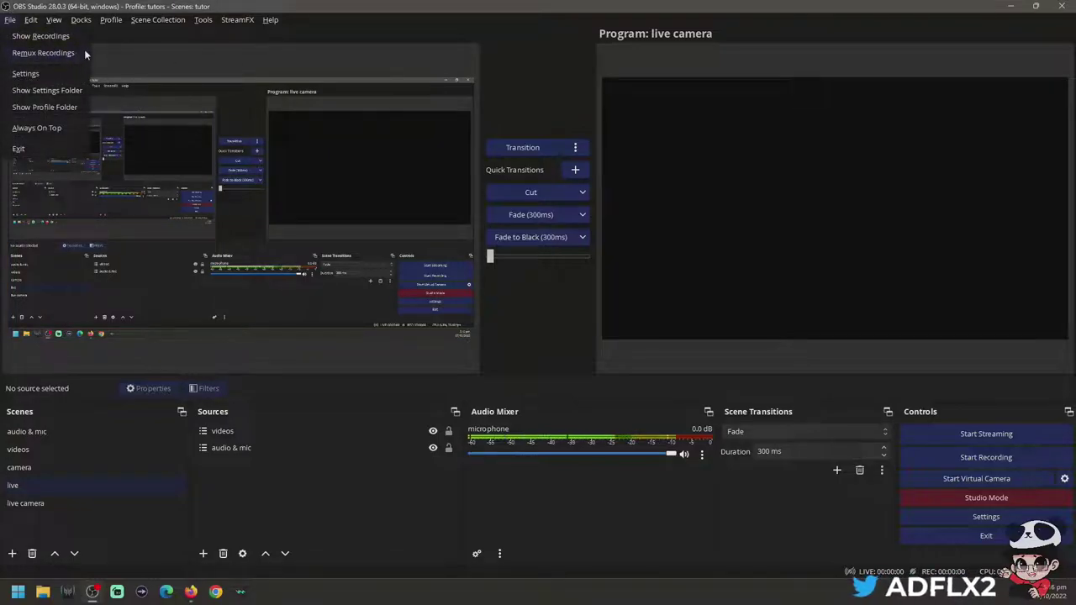
left_click(497, 62)
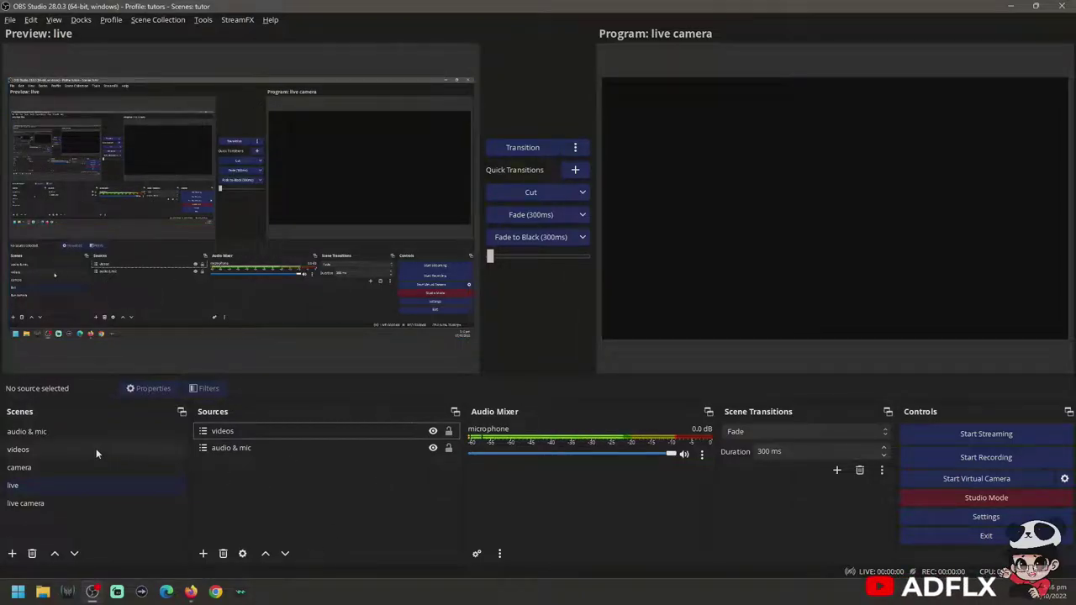
left_click(58, 434)
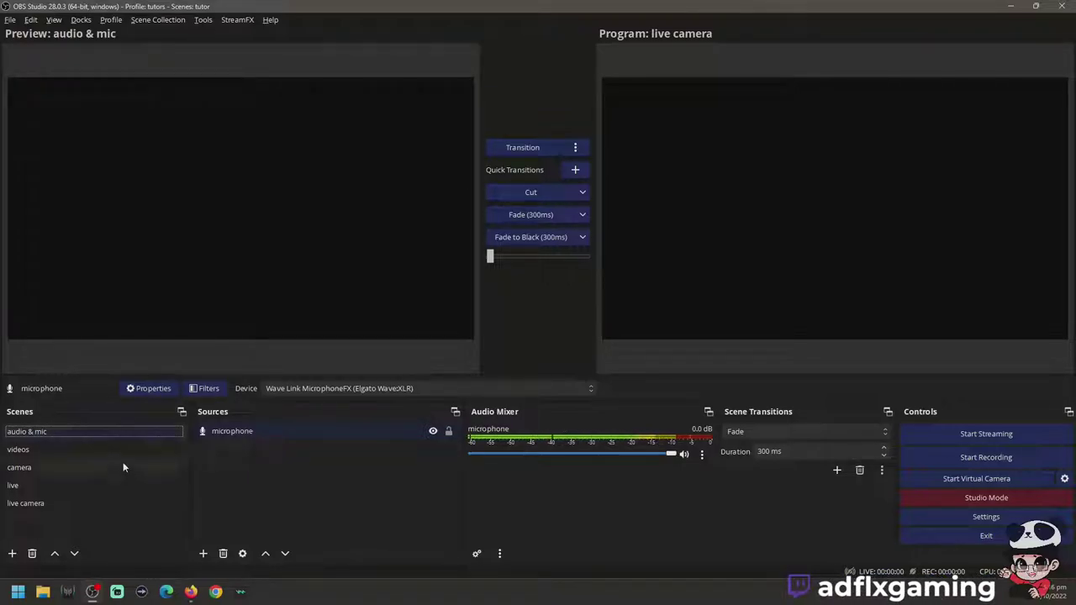
left_click(120, 450)
left_click(113, 431)
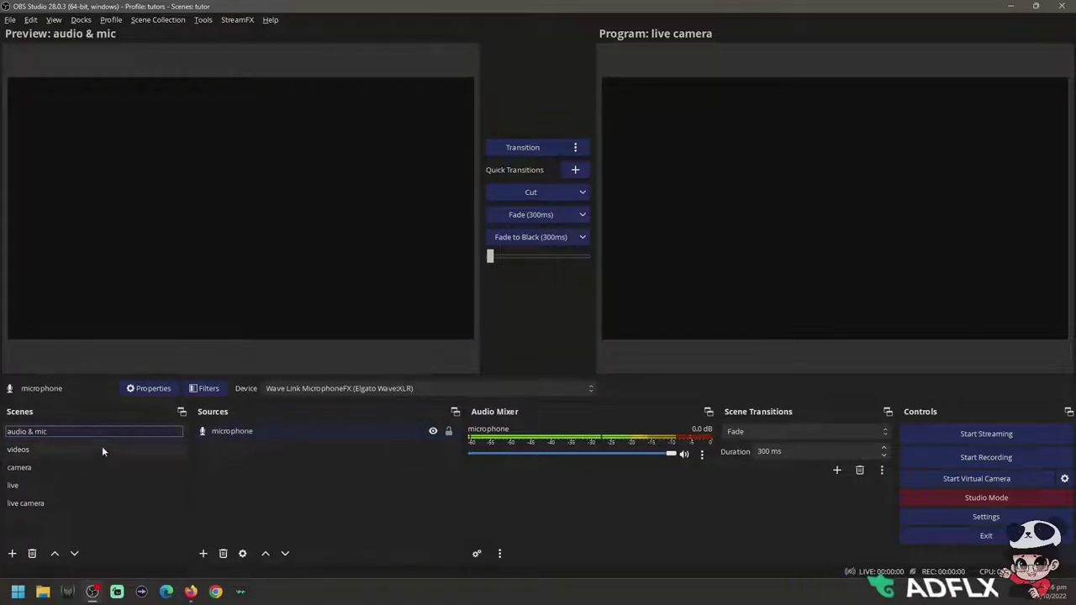
left_click(94, 450)
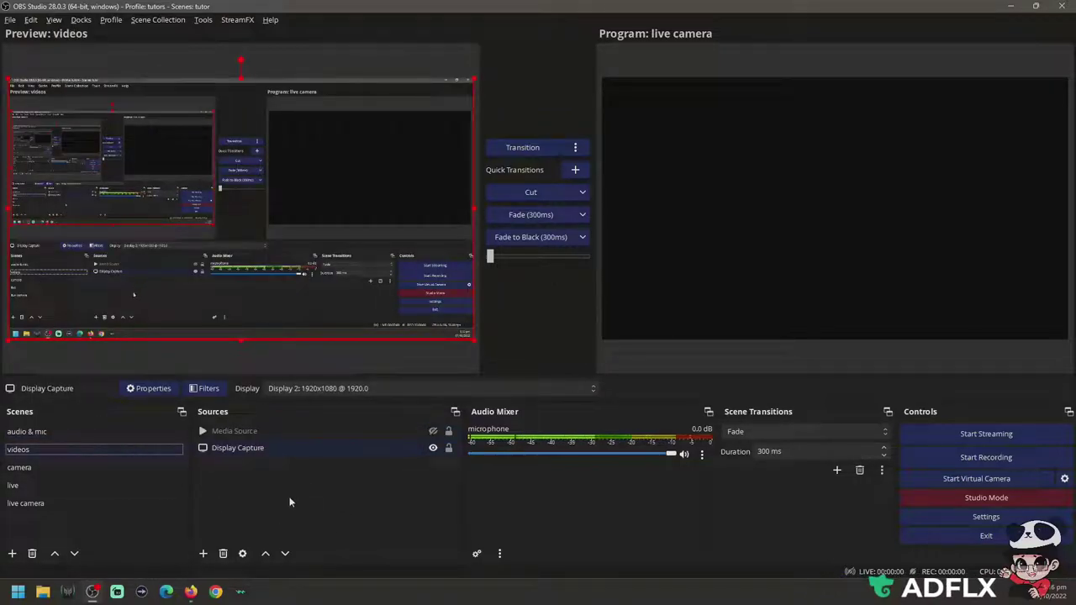
left_click(44, 481)
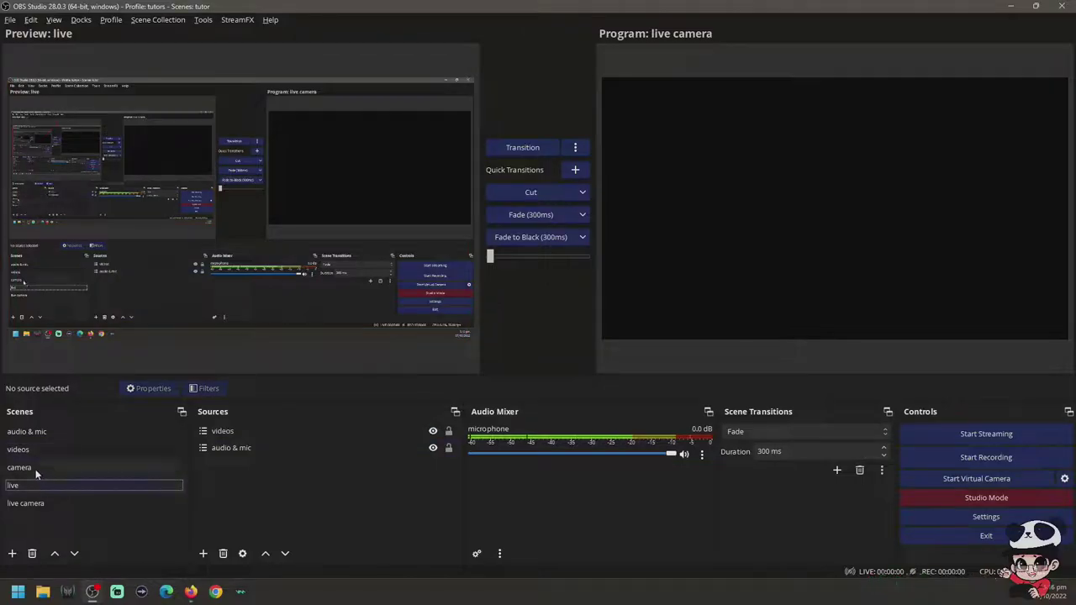
left_click(36, 469)
left_click(51, 488)
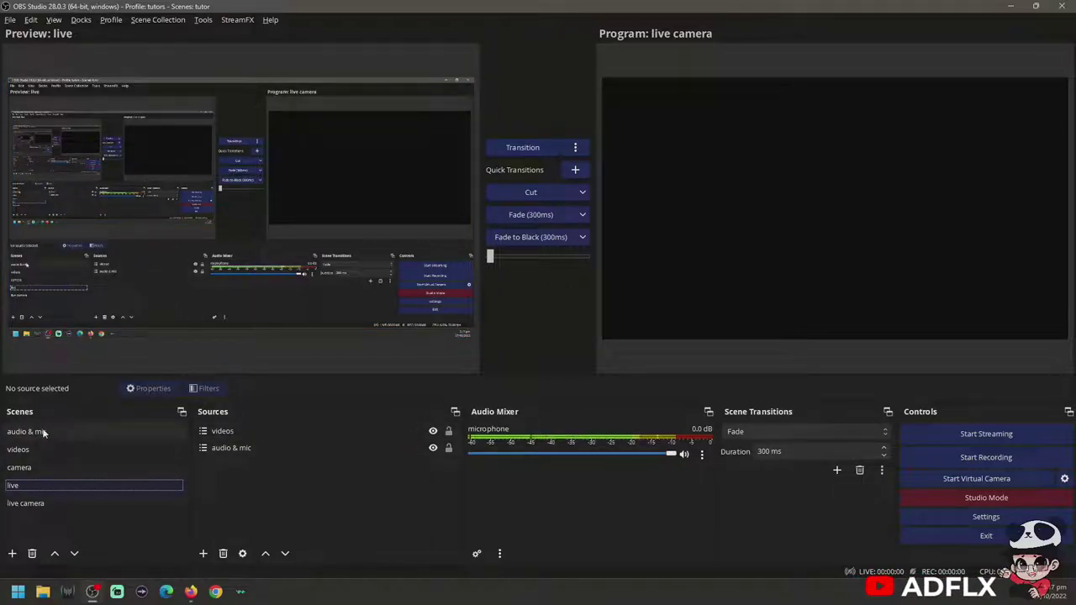
left_click(60, 505)
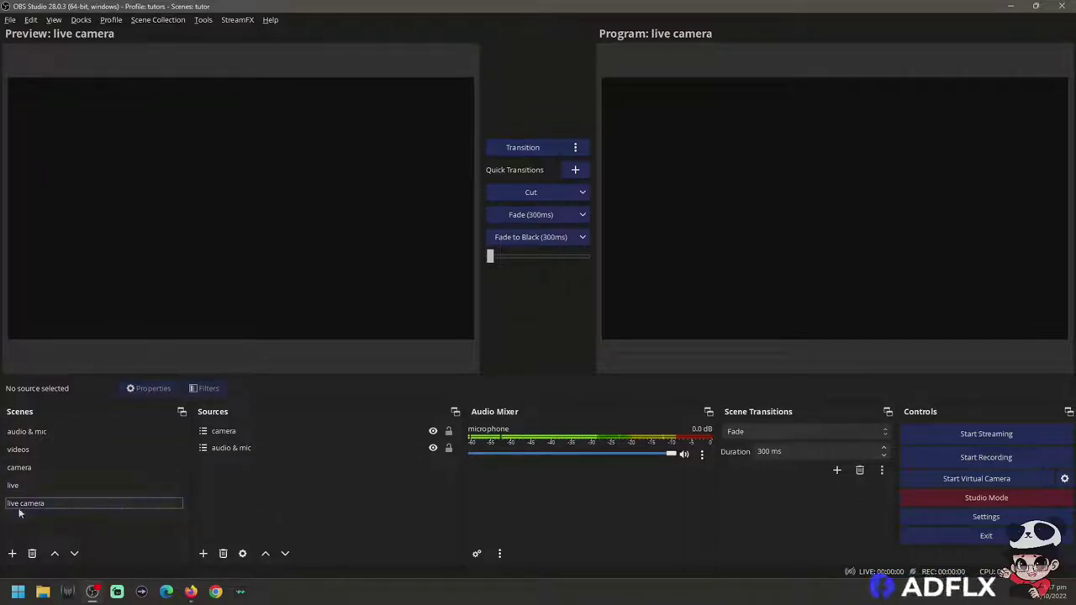
- Create a new scene named 'live silence no cam', correcting typos in the name
left_click(13, 553)
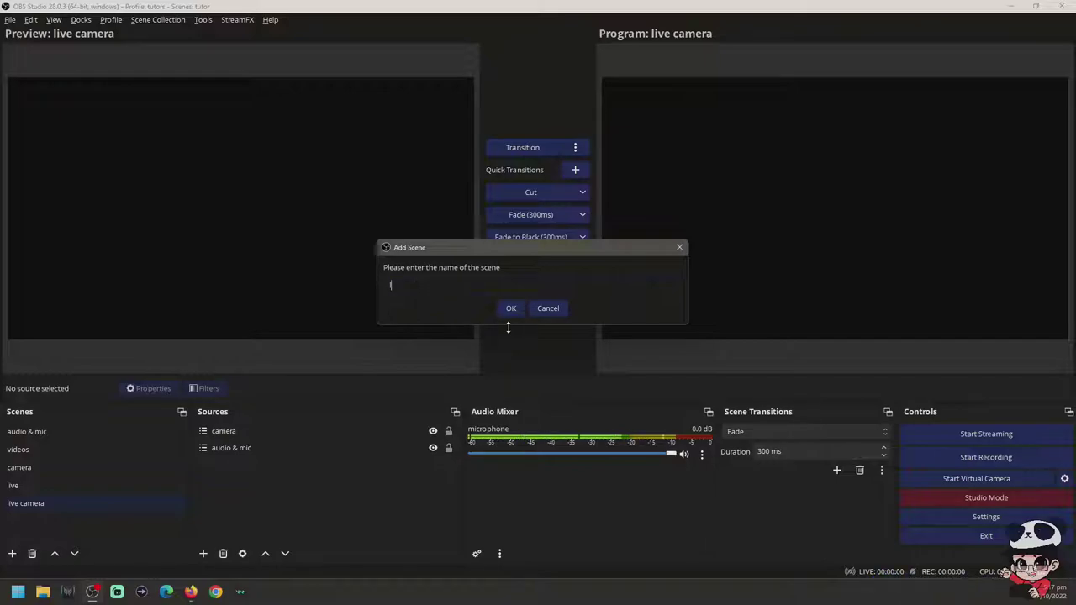
type("live ")
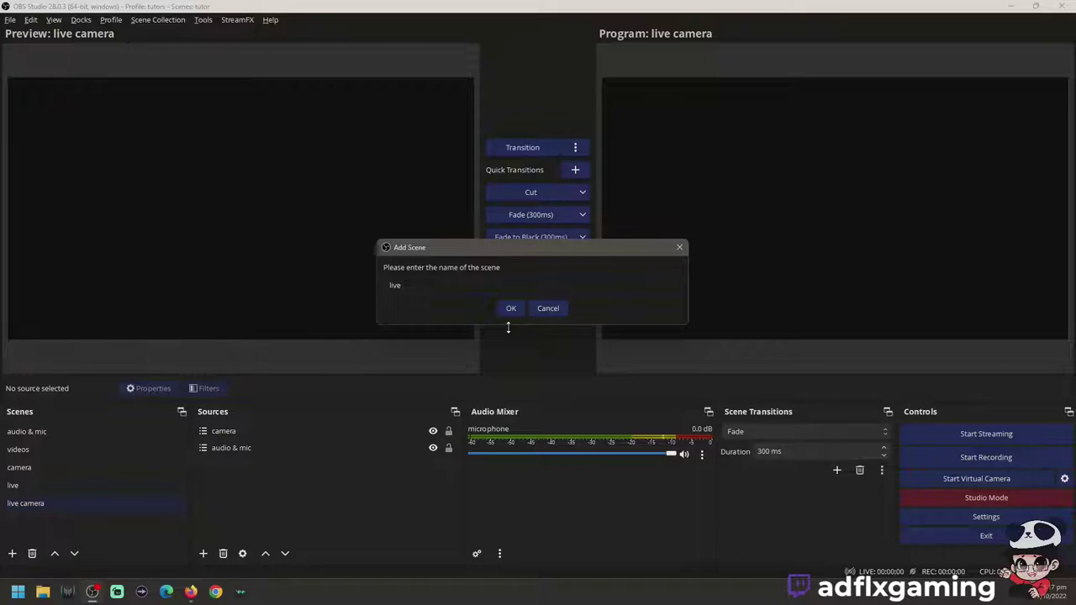
type("no cam")
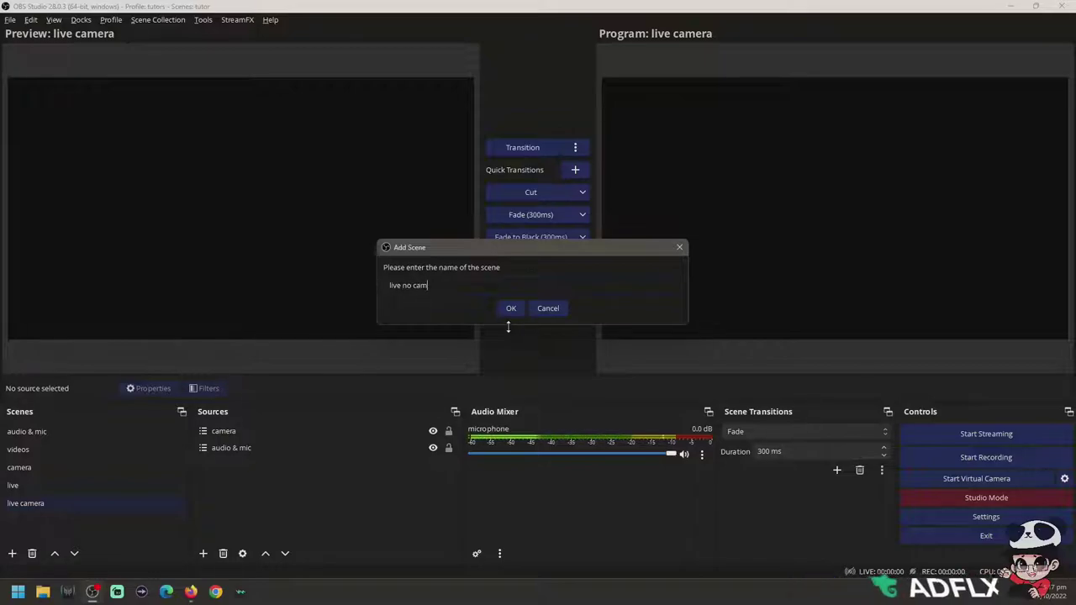
key("BackSpace")
key("BackSpace")
key("BackSpace")
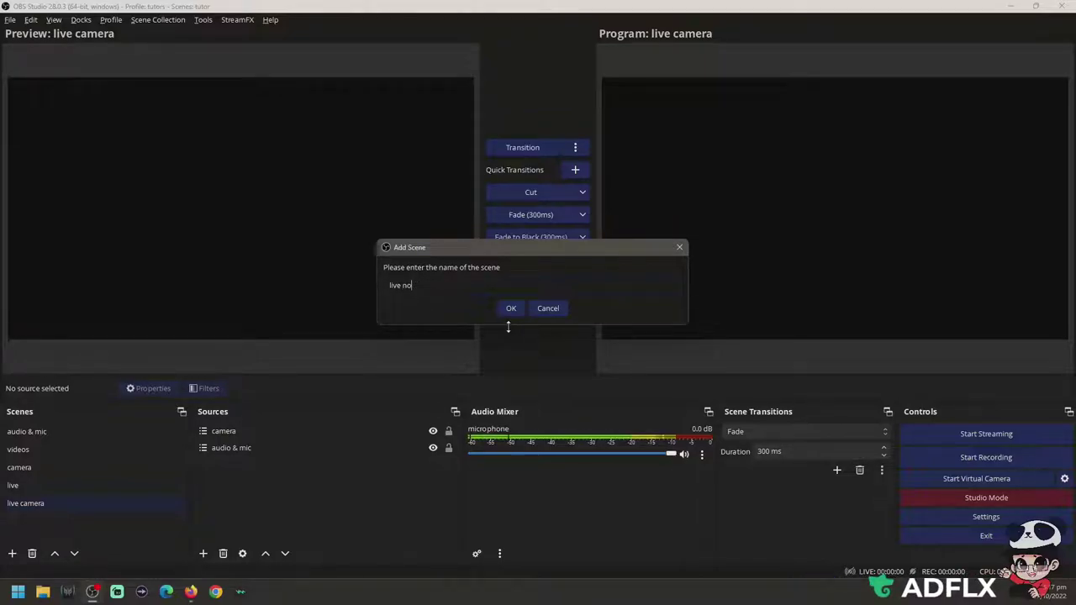
type("sl")
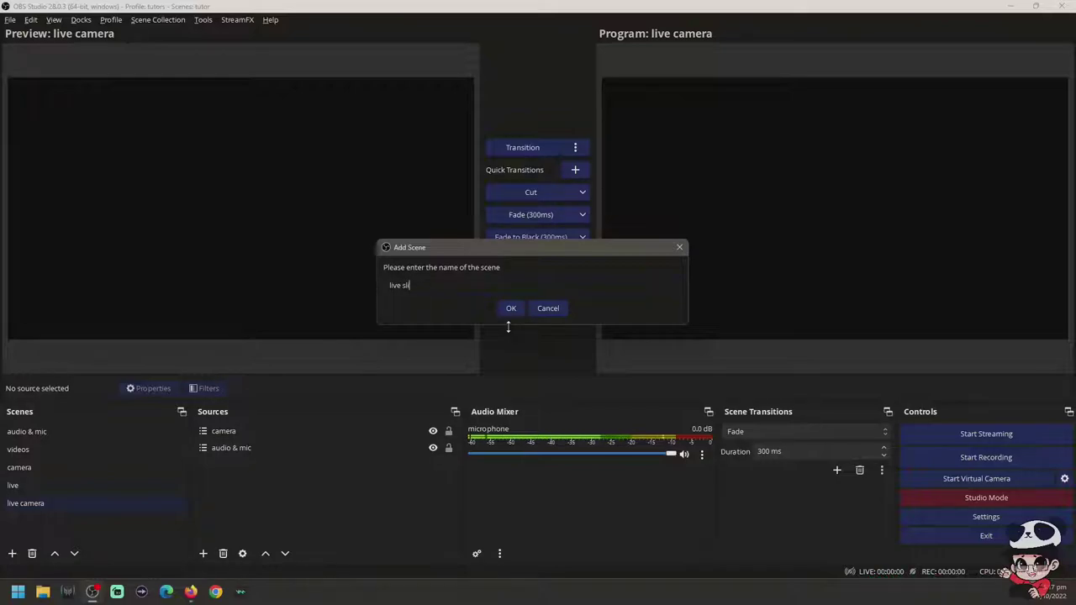
key("BackSpace")
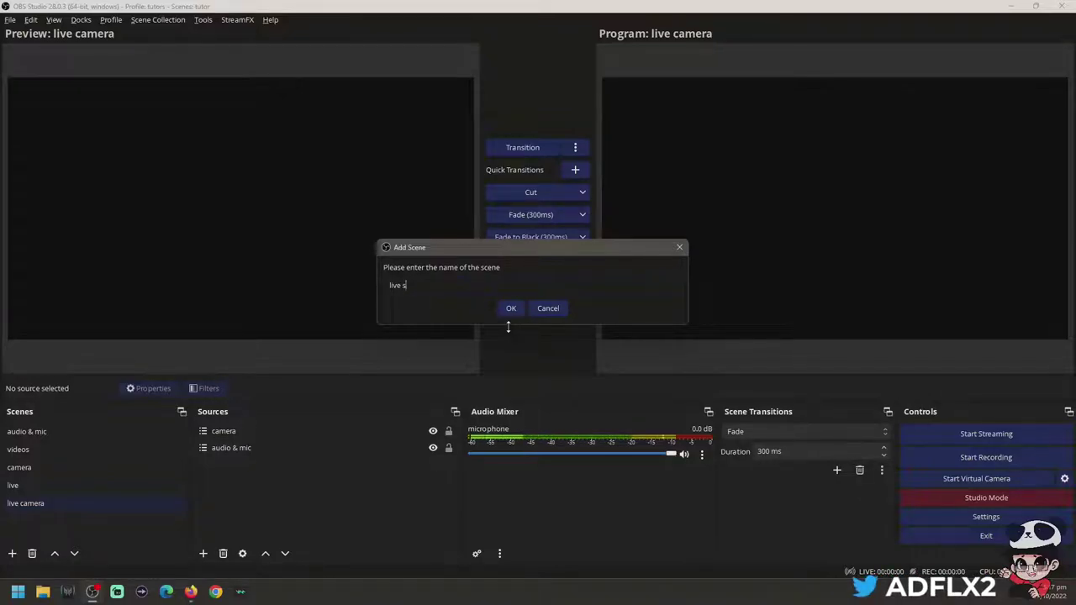
type("ilence")
type(" no cam")
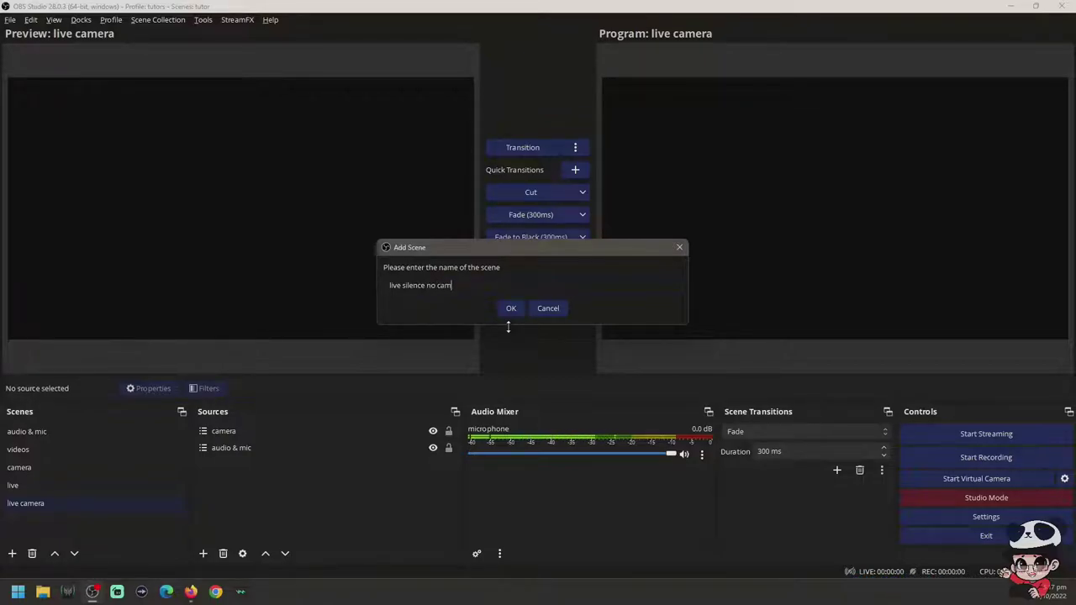
key("Return")
- Add an Image source with its default name, then switch to the live camera and audio & mic scenes
left_click(203, 553)
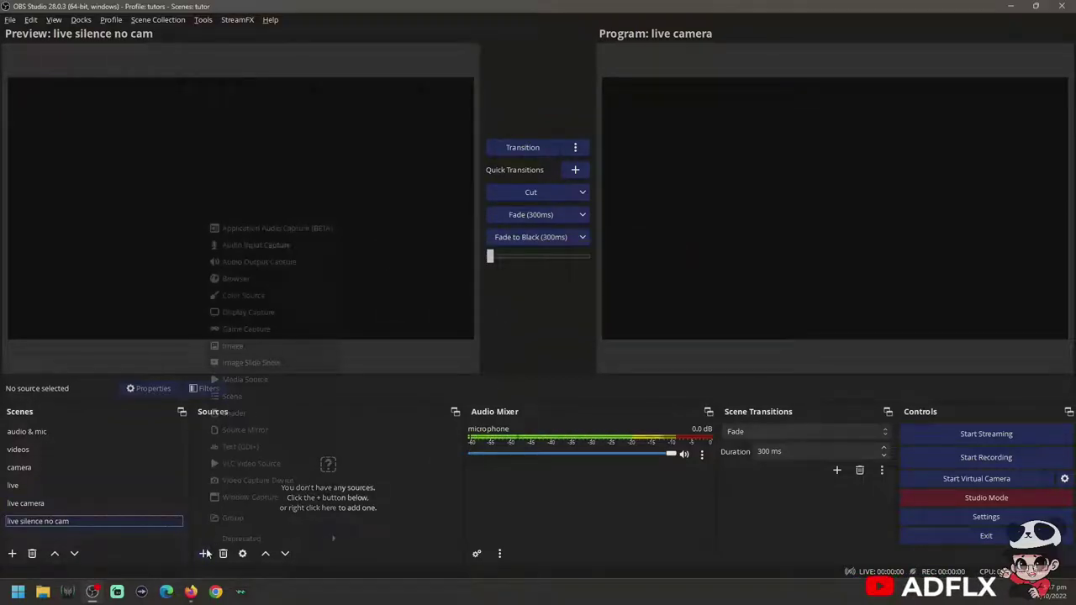
left_click(253, 347)
left_click(567, 361)
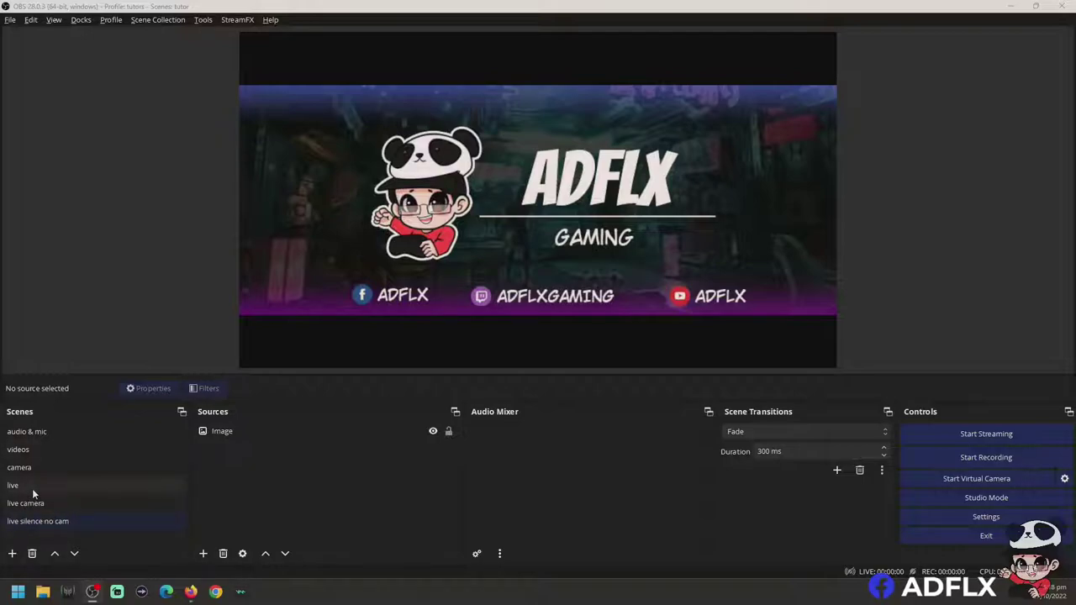
left_click(46, 505)
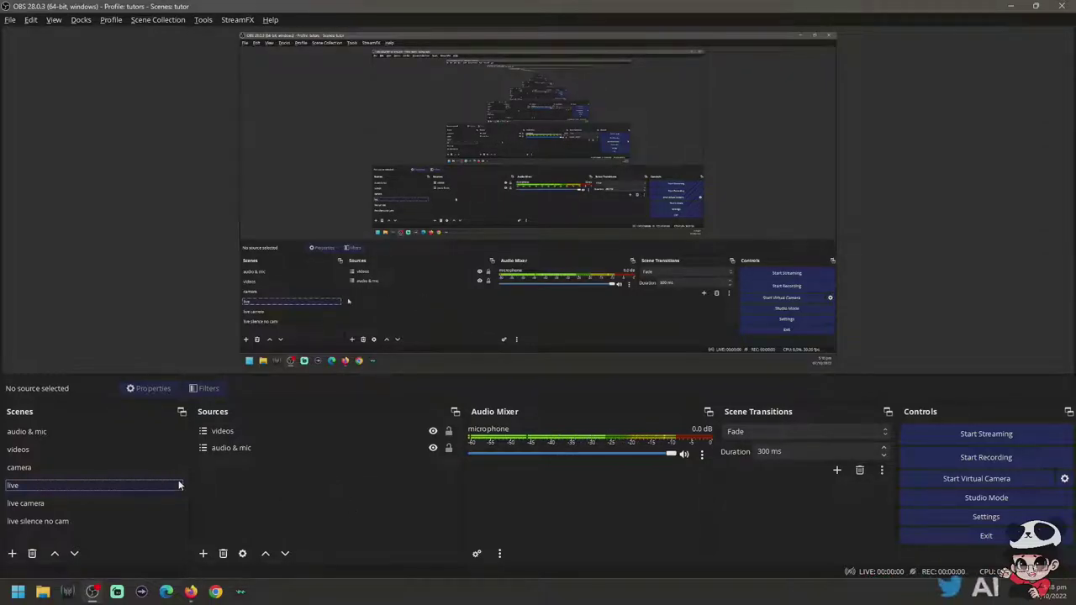
left_click(106, 431)
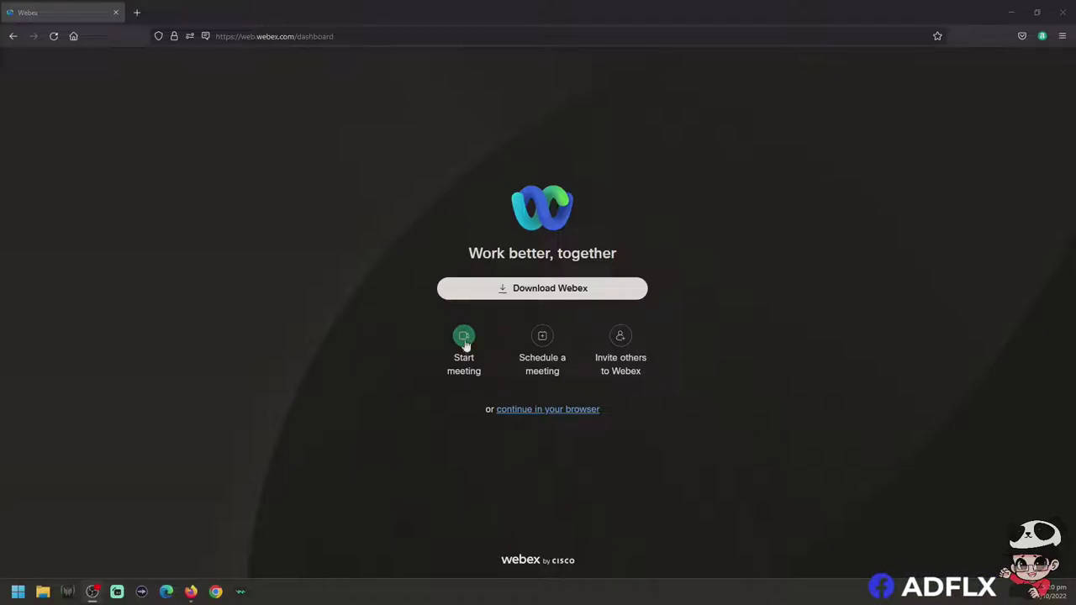
- Start a Webex meeting and open Firefox's blocked pop-up options
left_click(465, 341)
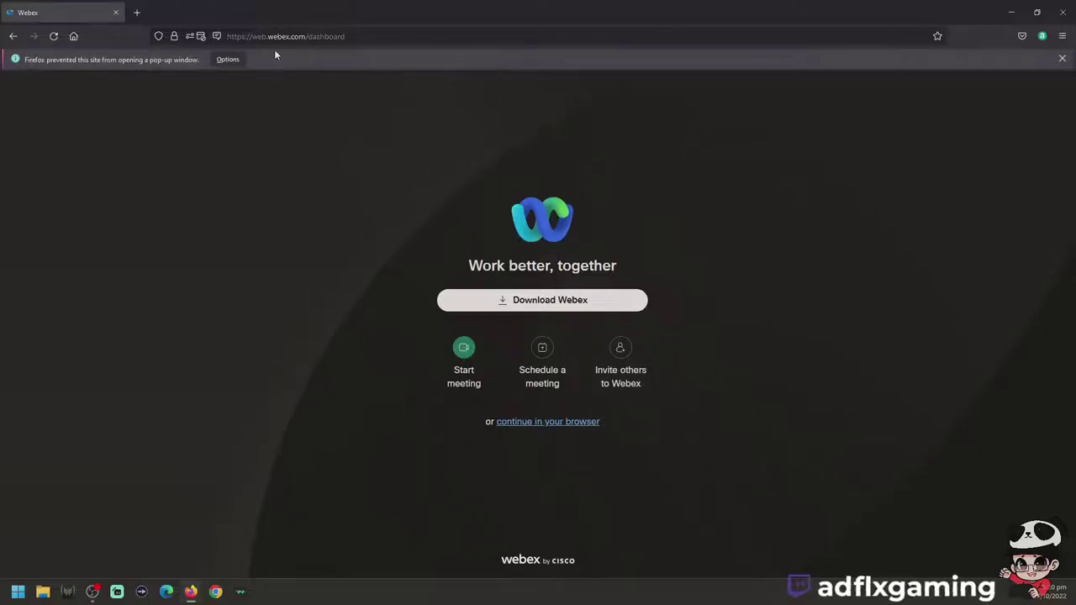
left_click(227, 59)
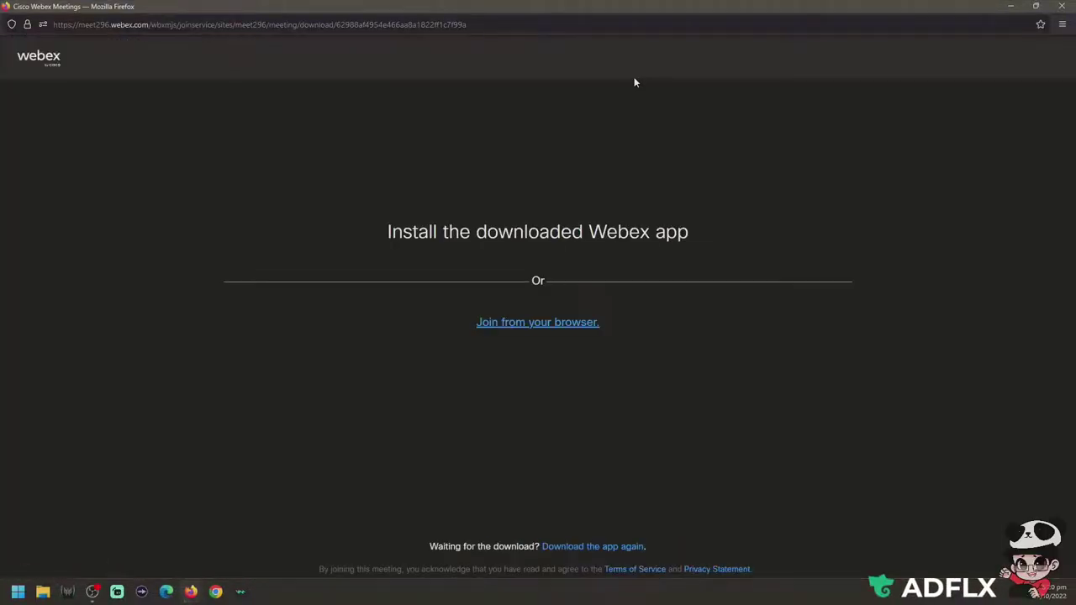
- Join the meeting from the browser and maximise the meeting window
left_click(571, 329)
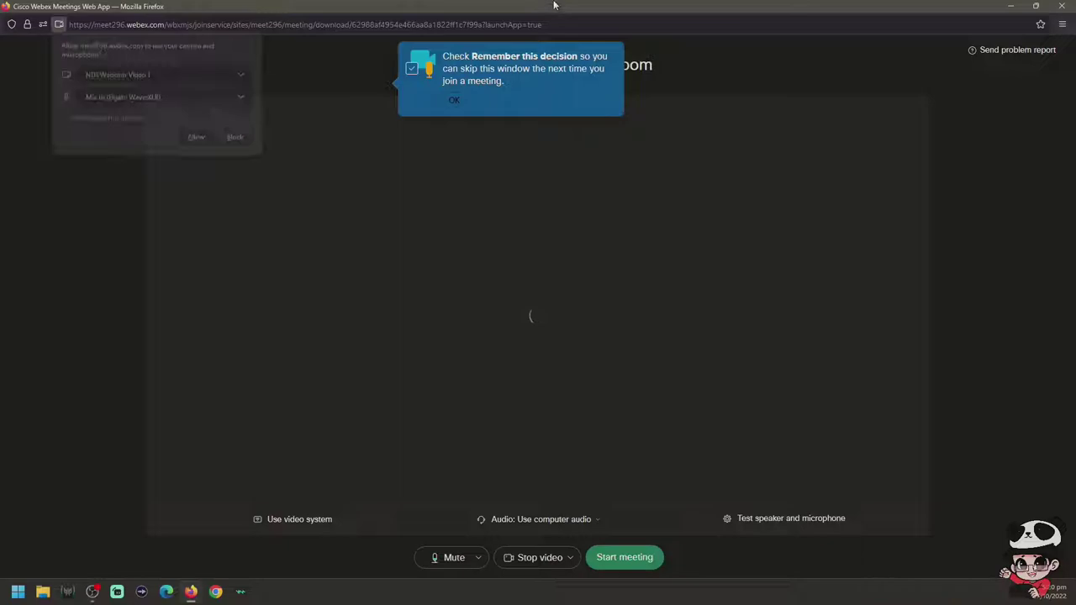
key("super+Down")
left_click(1011, 12)
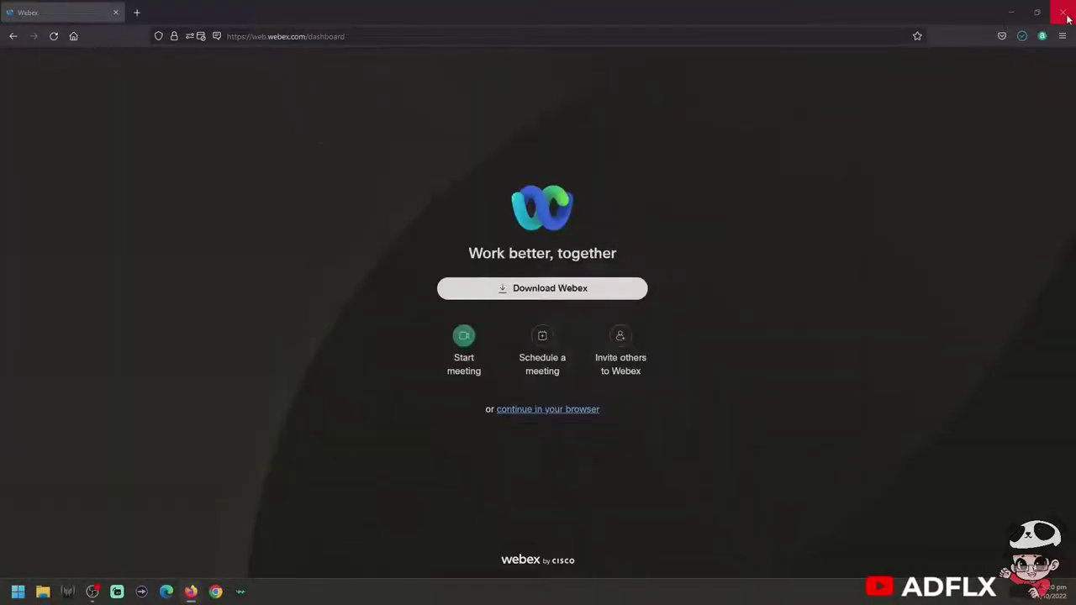
double_click(549, 148)
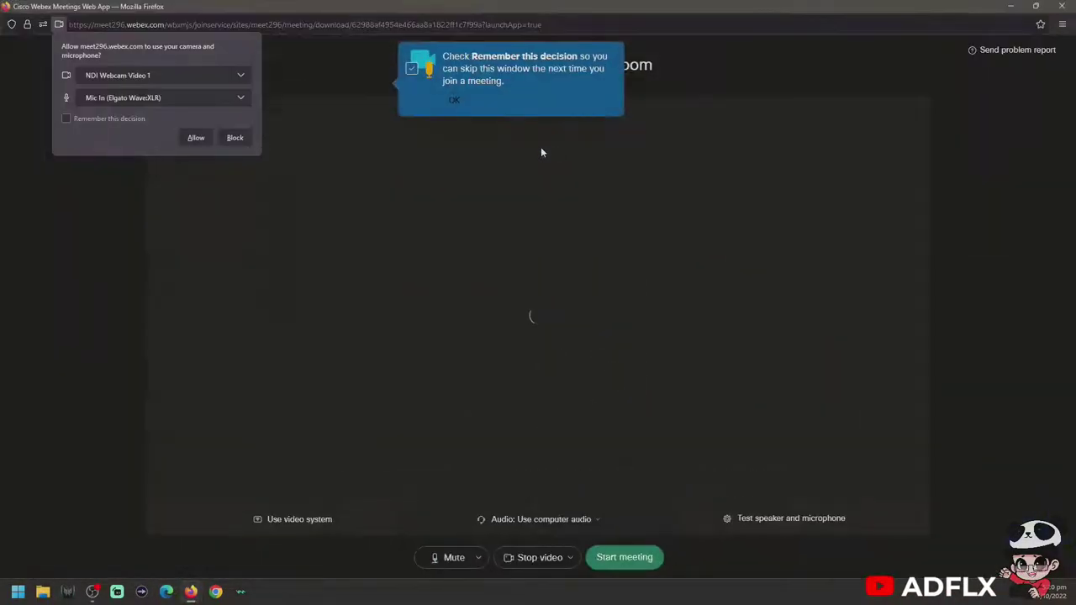
- Choose OBS Virtual Camera and CABLE Output as camera and mic, remembering and allowing access
left_click(197, 77)
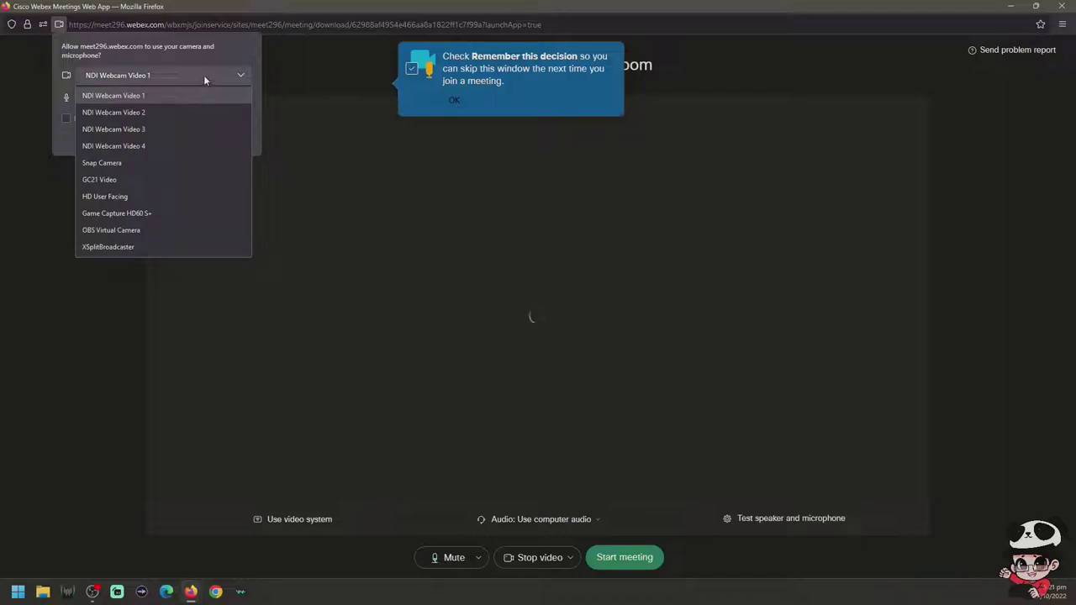
left_click(205, 74)
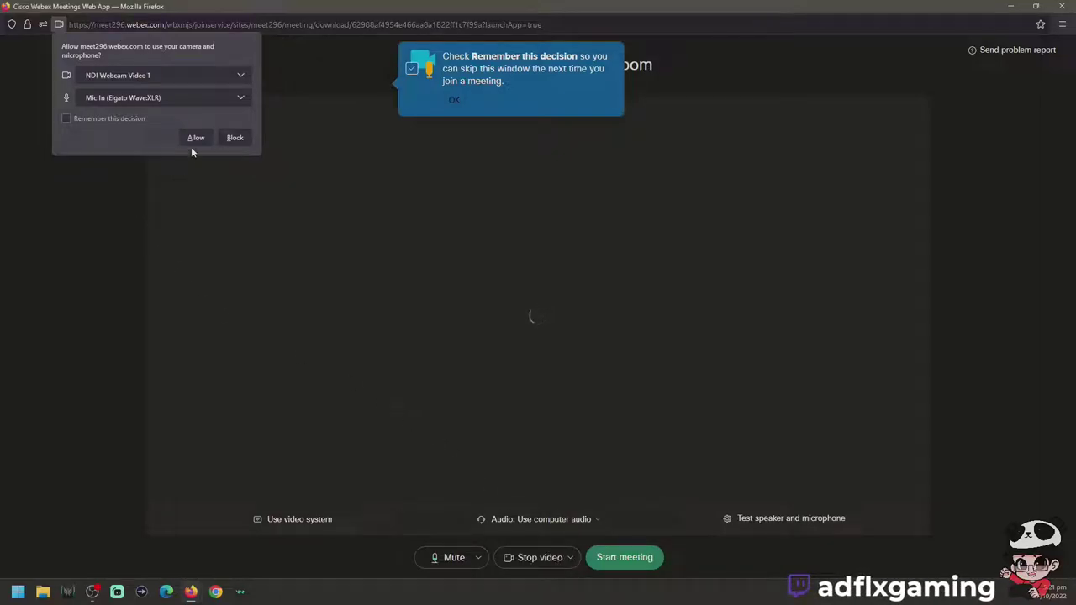
left_click(244, 77)
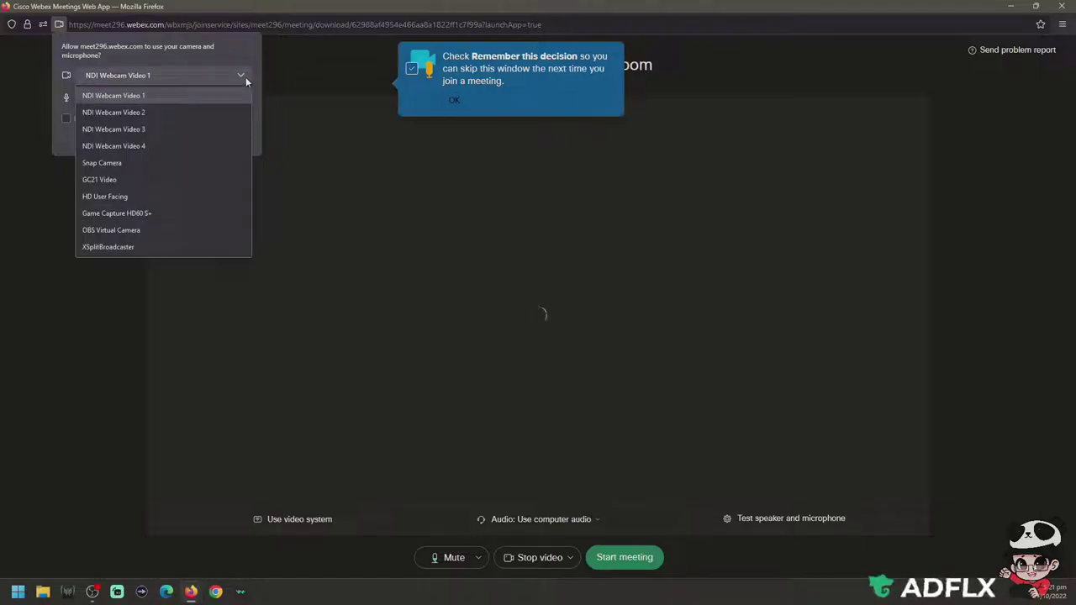
left_click(198, 235)
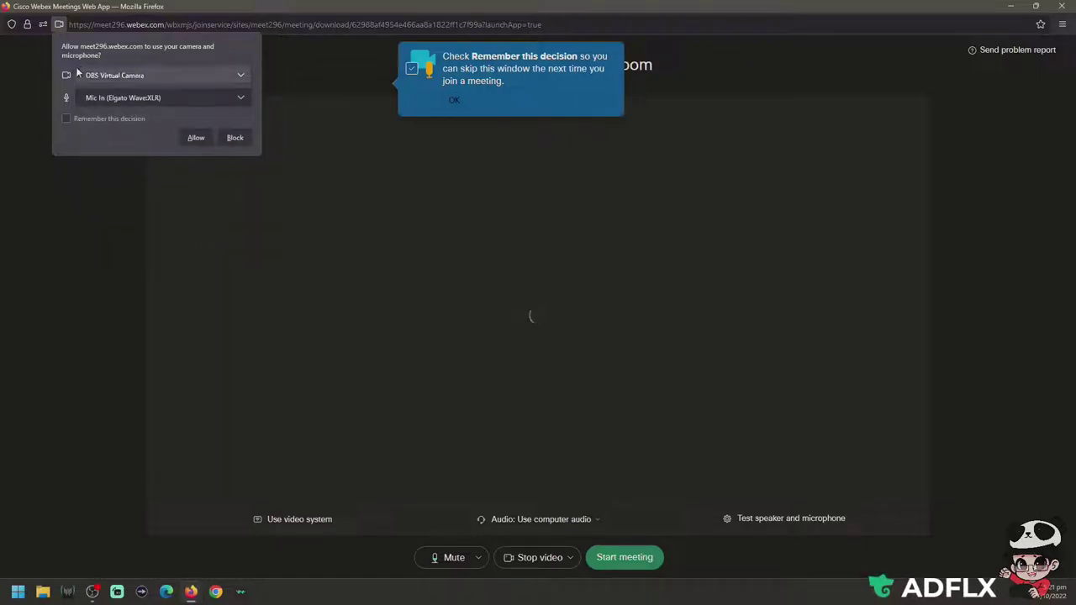
left_click(183, 103)
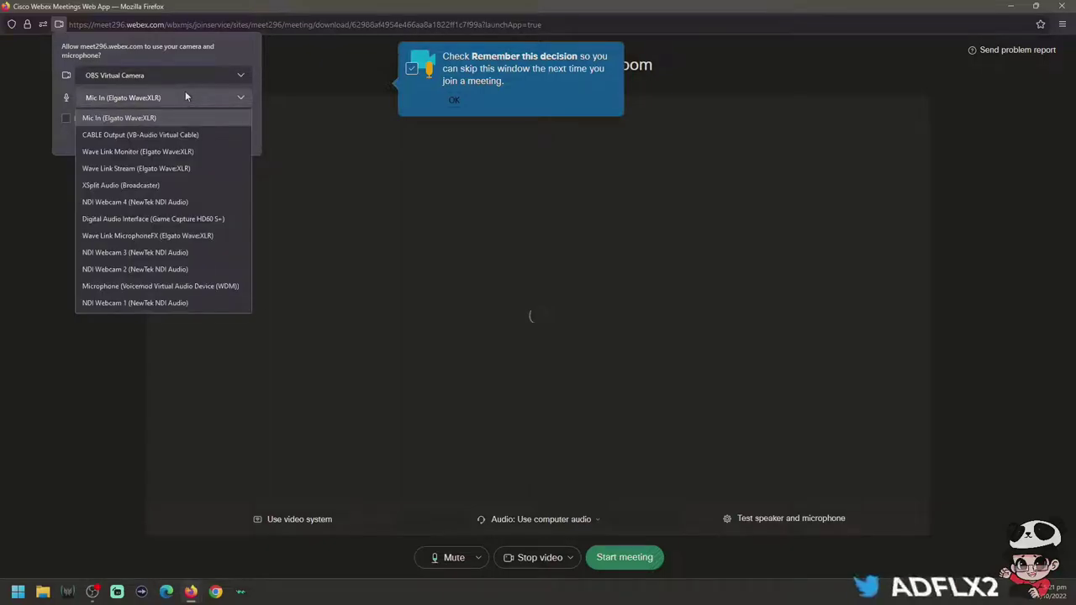
left_click(190, 134)
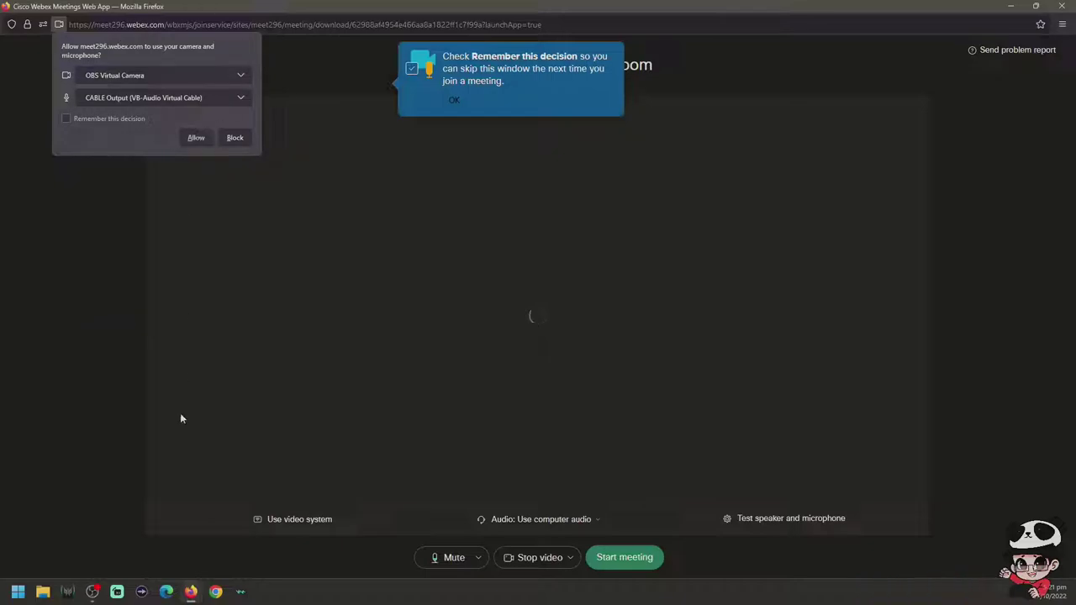
mouse_move(191, 592)
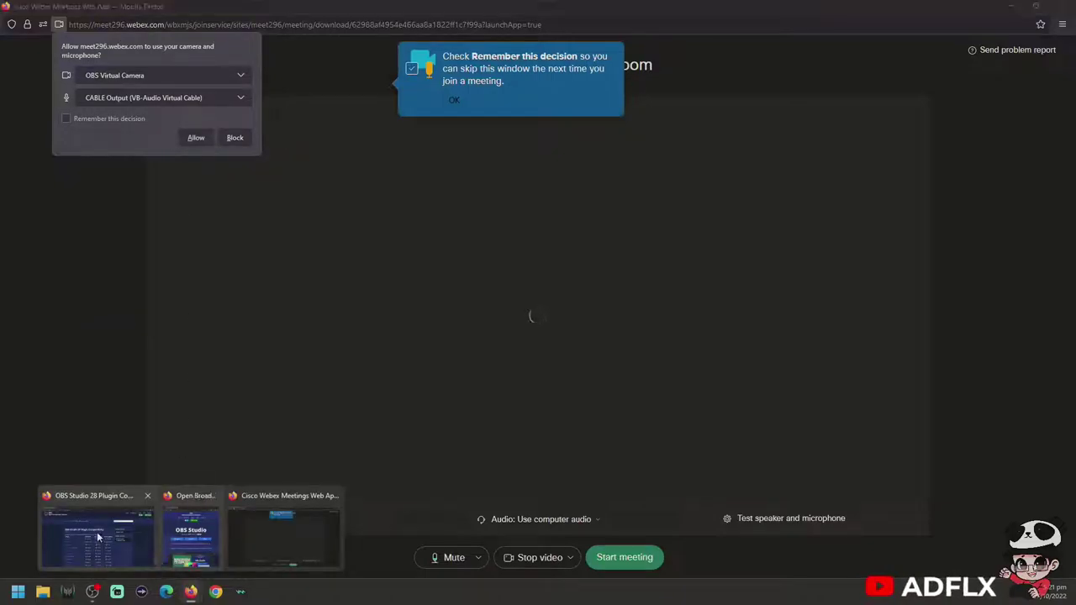
left_click(126, 538)
left_click(198, 13)
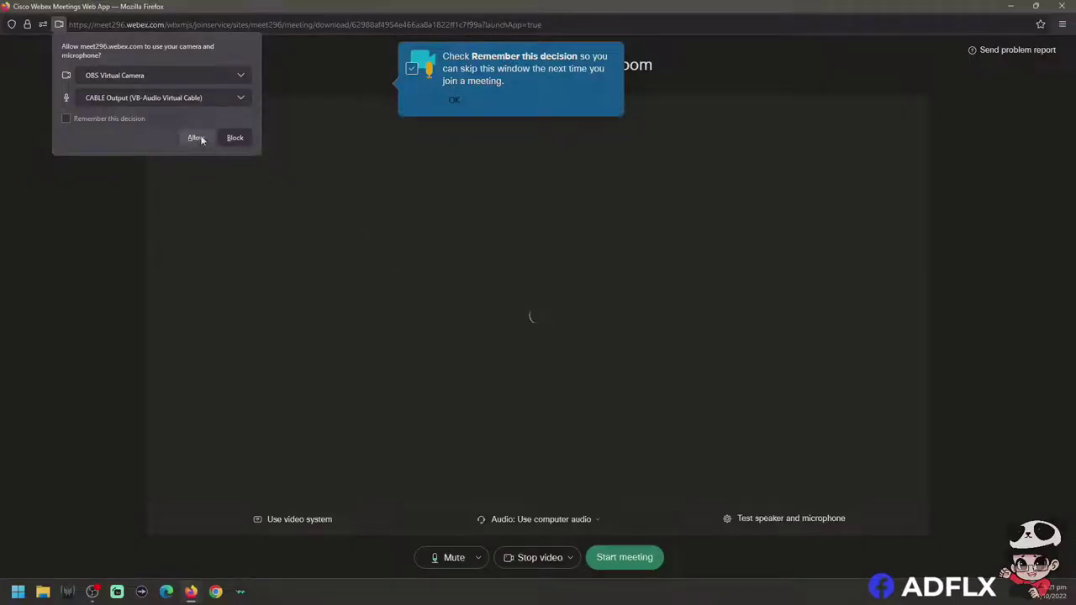
left_click(127, 119)
left_click(202, 139)
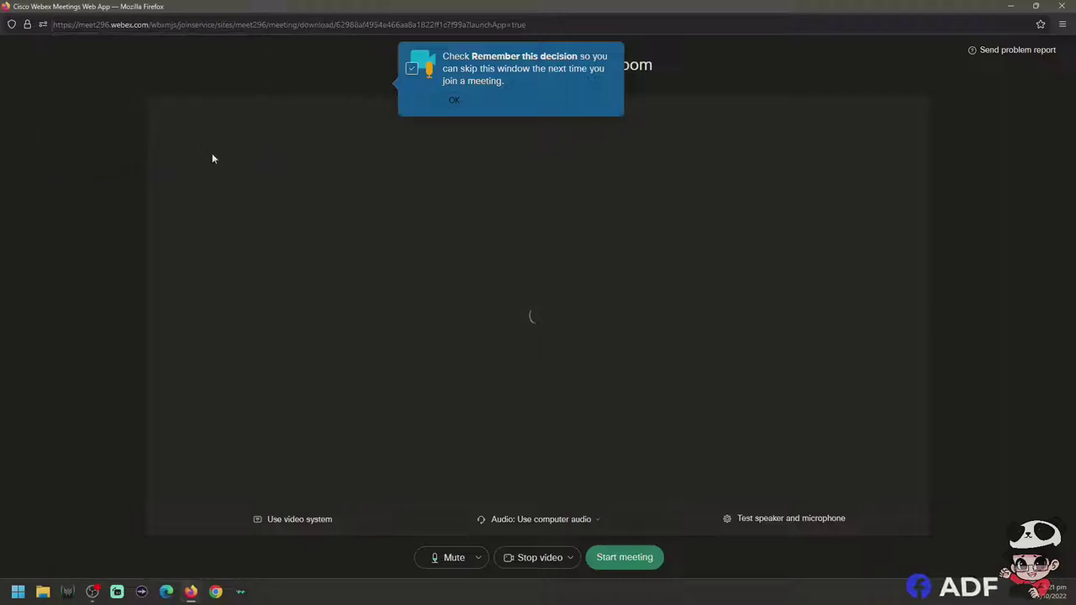
- Check the audio settings, then mute sound and turn video off
left_click(481, 558)
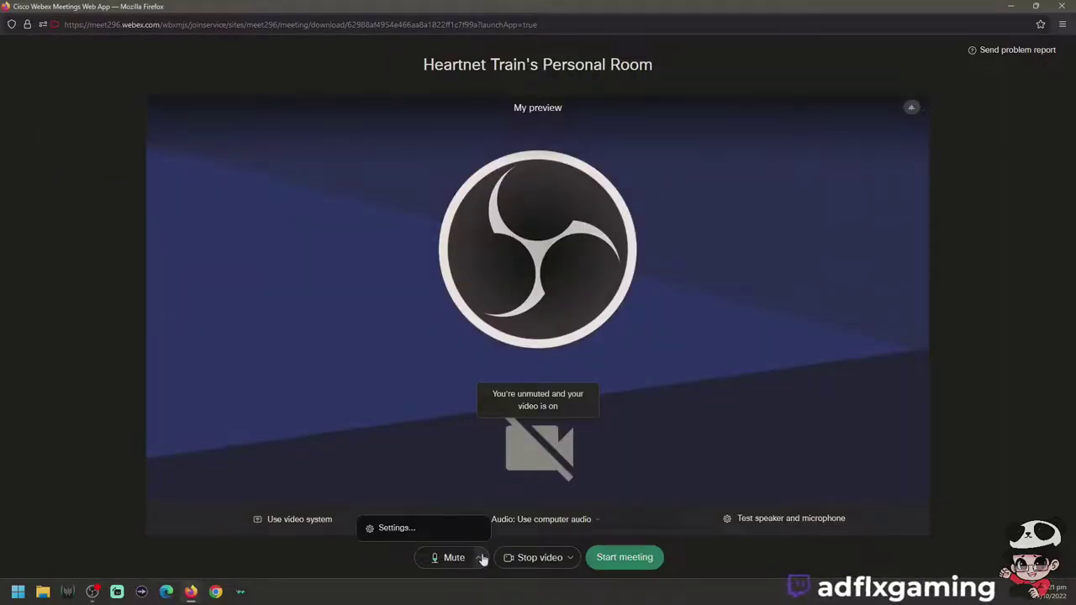
left_click(412, 532)
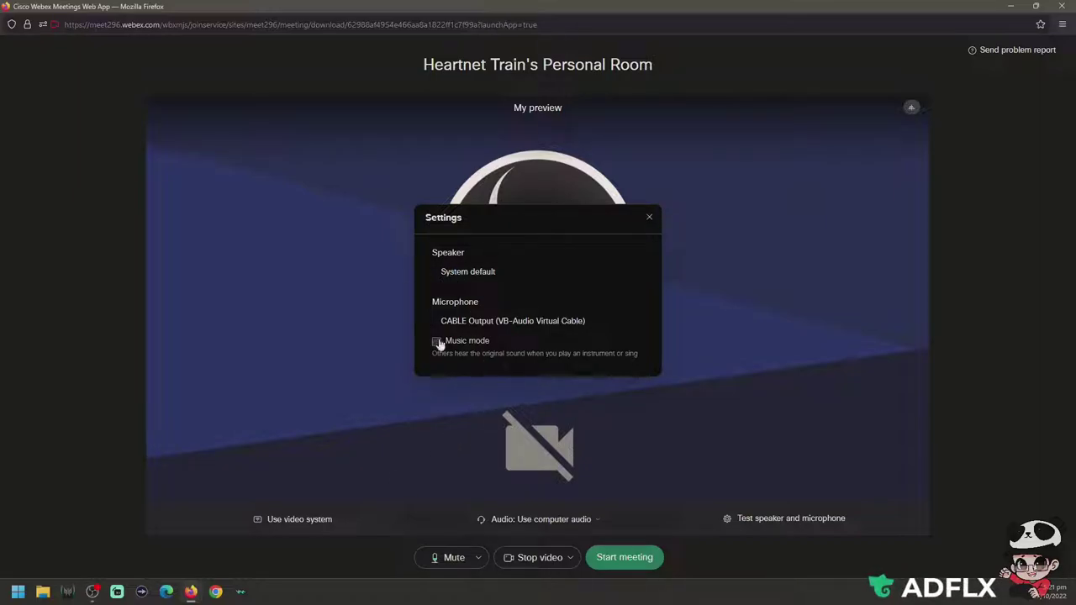
left_click(649, 219)
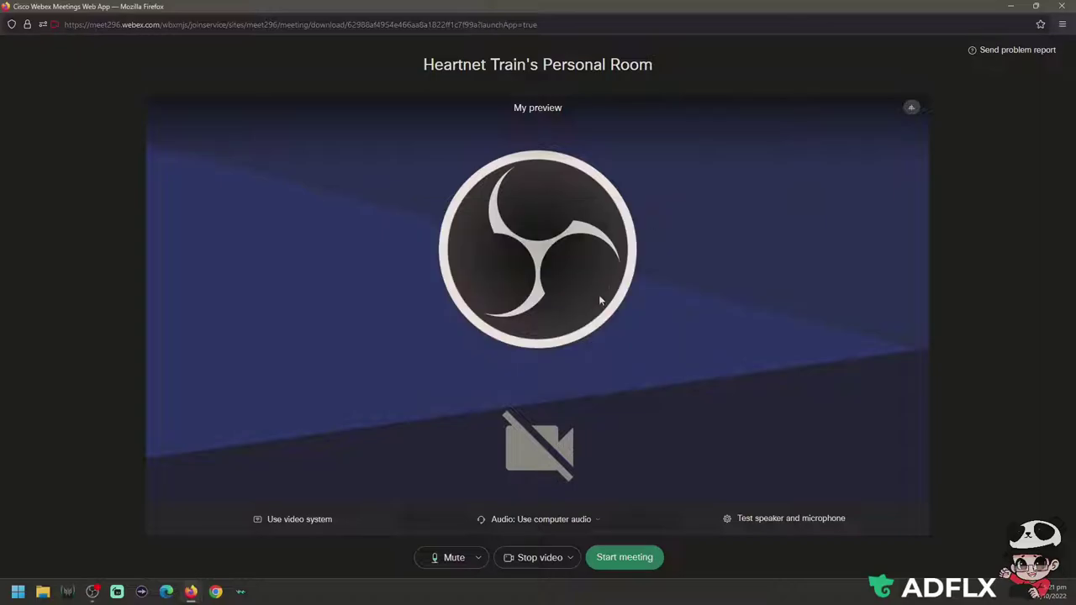
left_click(480, 563)
key("ctrl+shift+v")
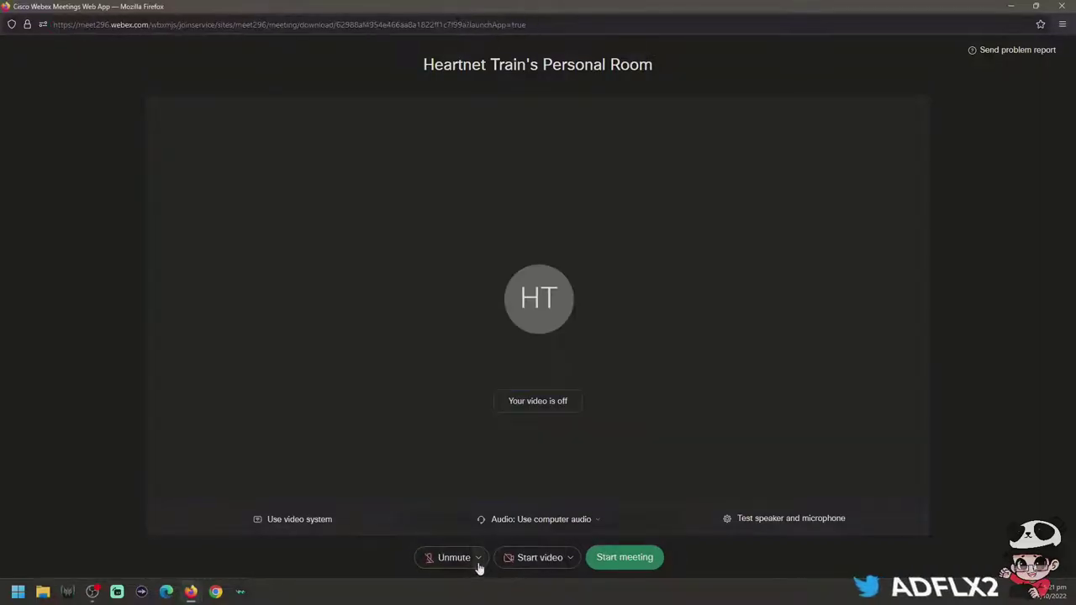
- Reopen the audio settings to confirm the microphone is CABLE Output
left_click(478, 559)
left_click(449, 526)
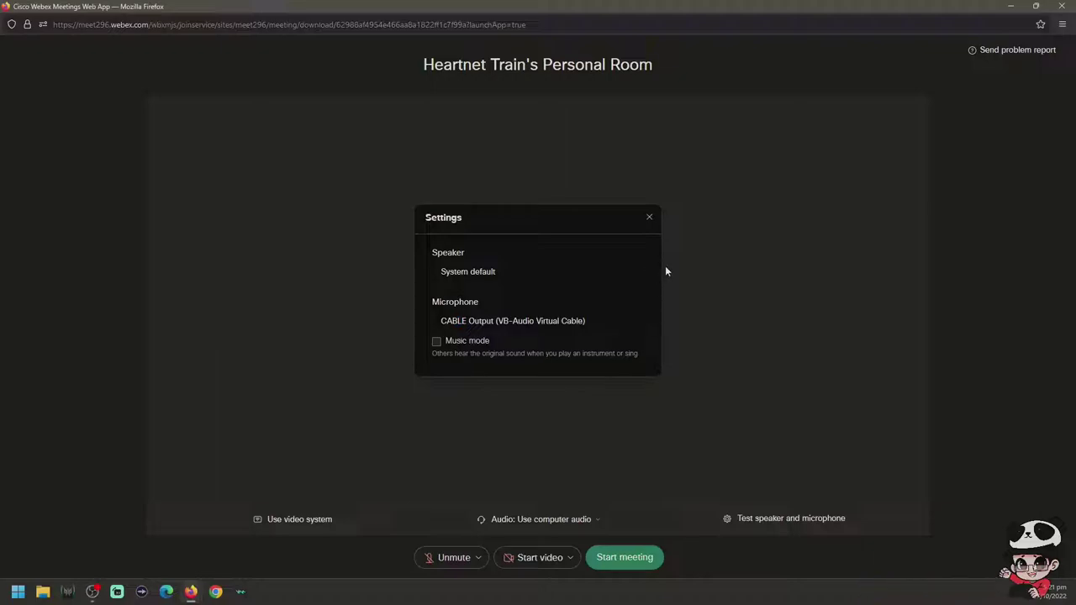
left_click(649, 219)
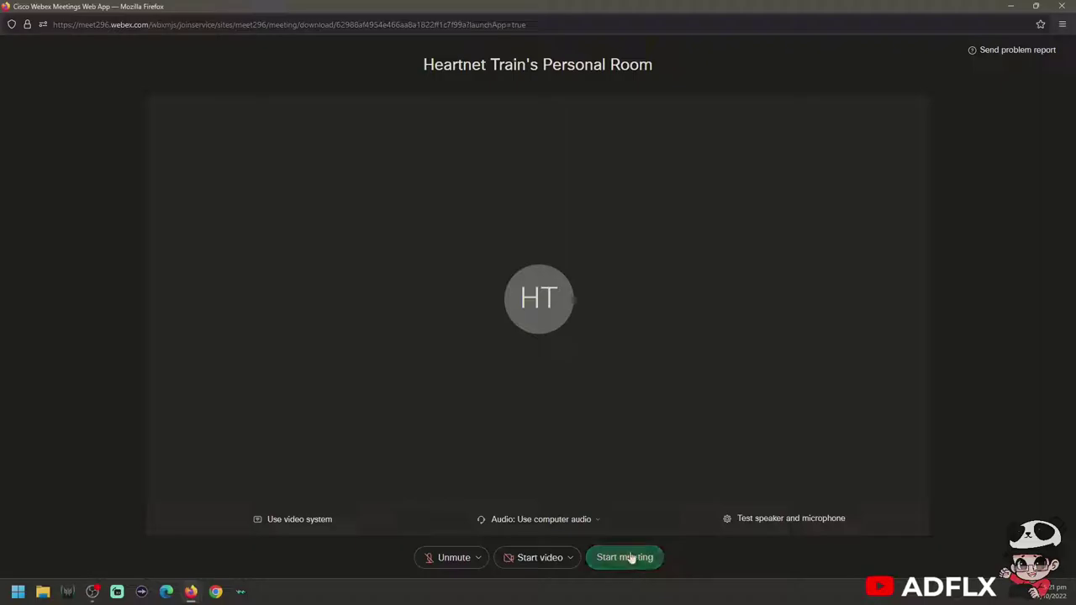
- Start the meeting and verify OBS Virtual Camera and CABLE Output in its settings
left_click(630, 558)
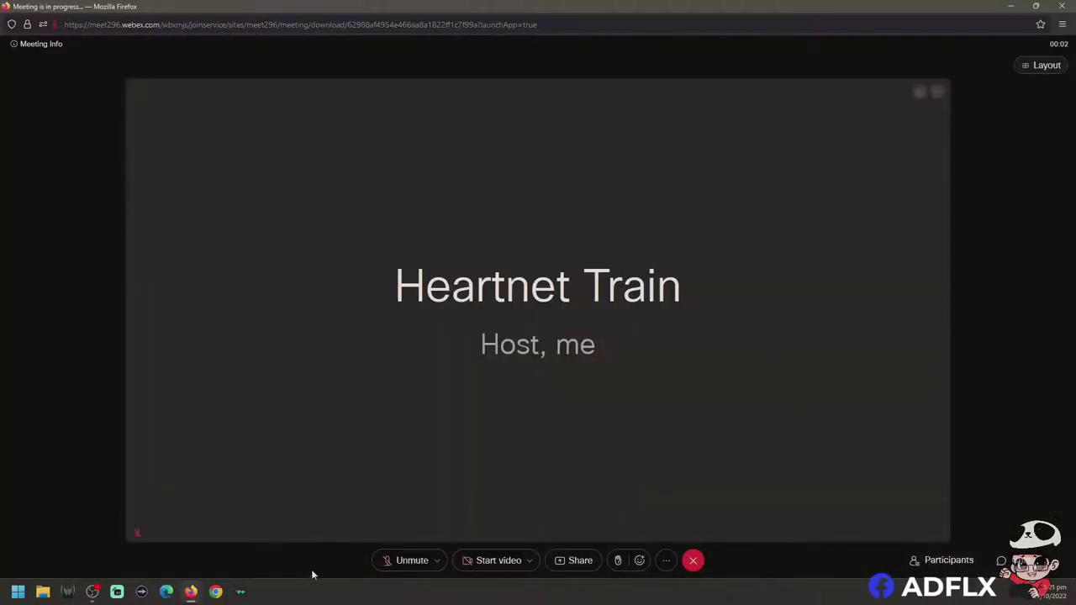
left_click(666, 522)
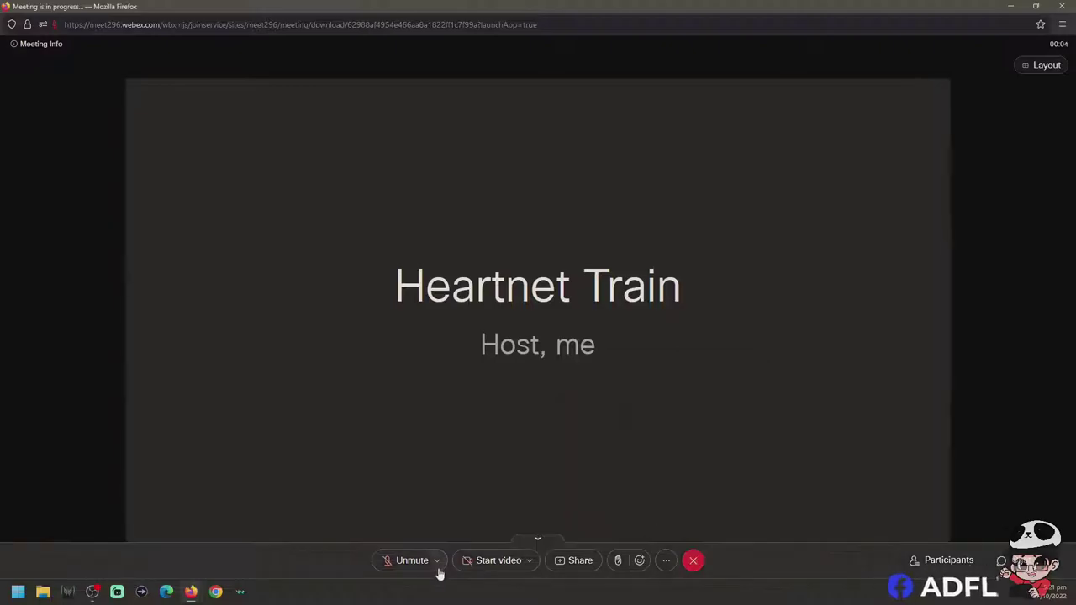
left_click(436, 561)
left_click(384, 498)
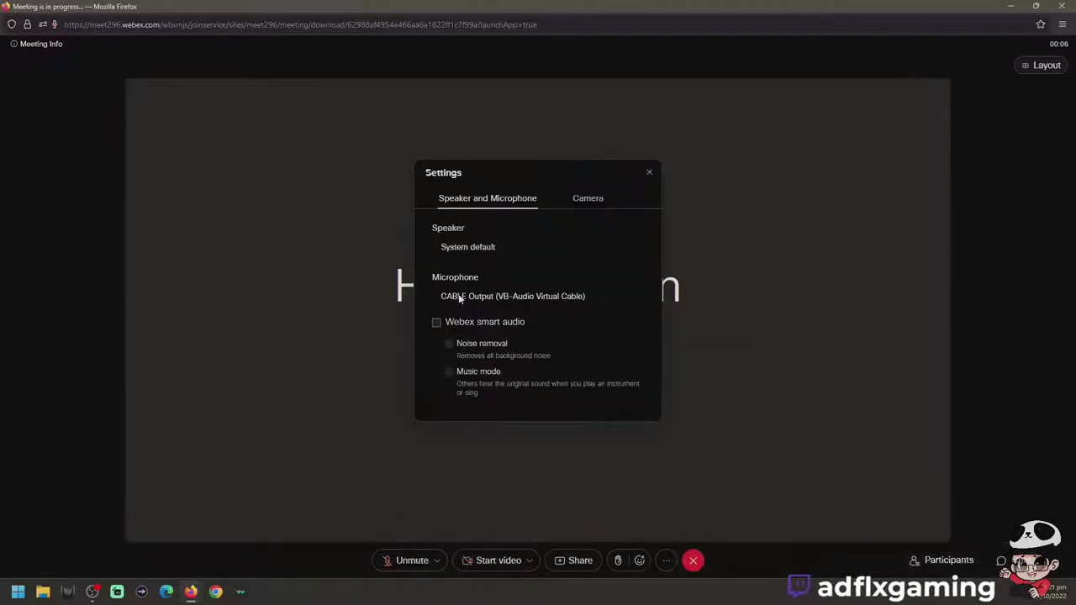
left_click(591, 200)
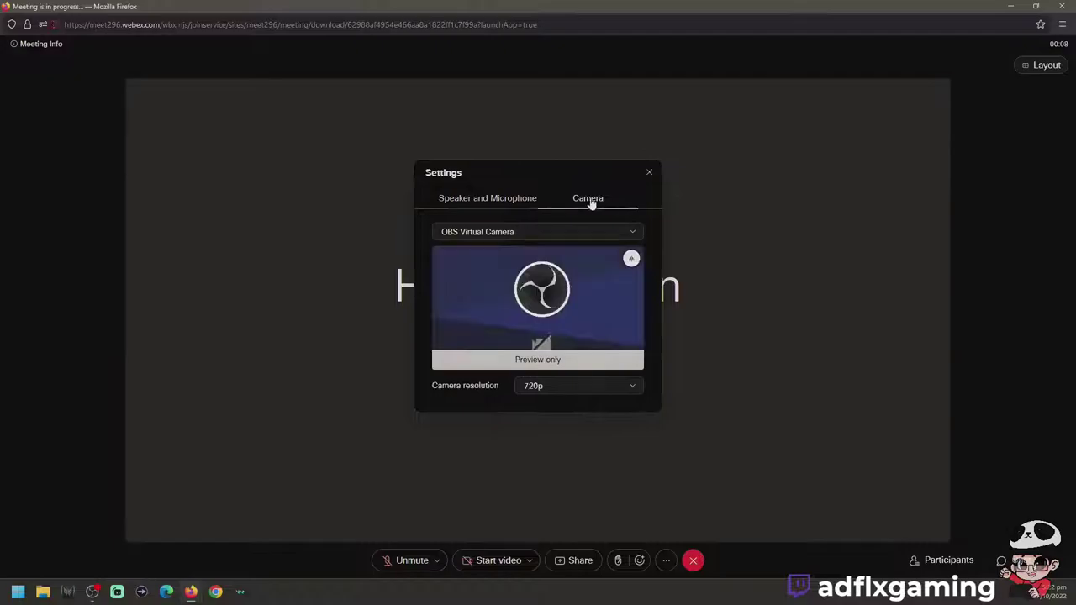
left_click(494, 200)
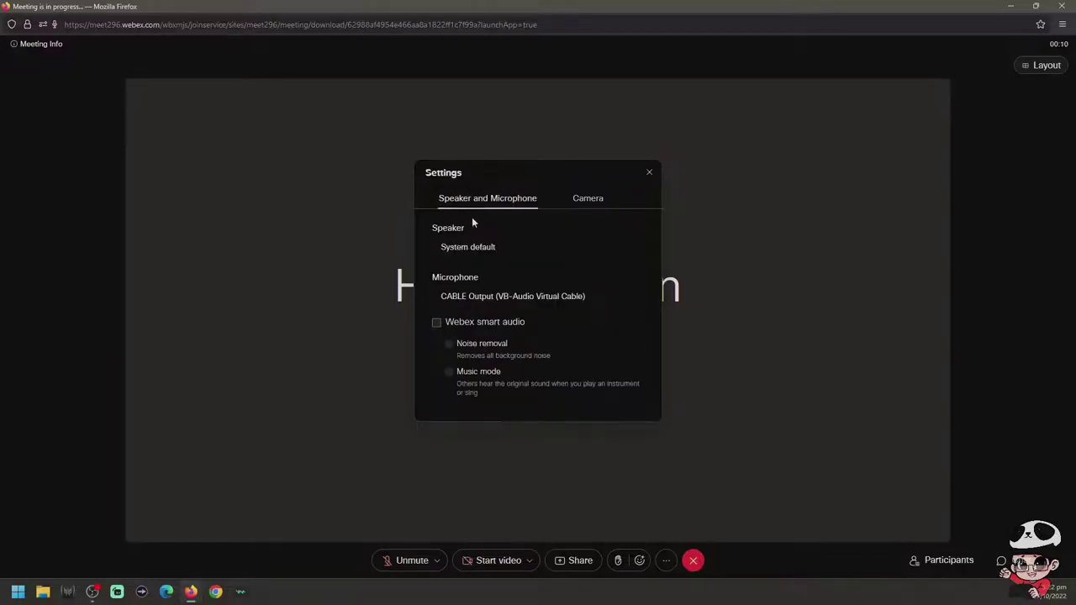
- Review the site's camera permissions, close settings, and start sending OBS Virtual Camera video
left_click(42, 26)
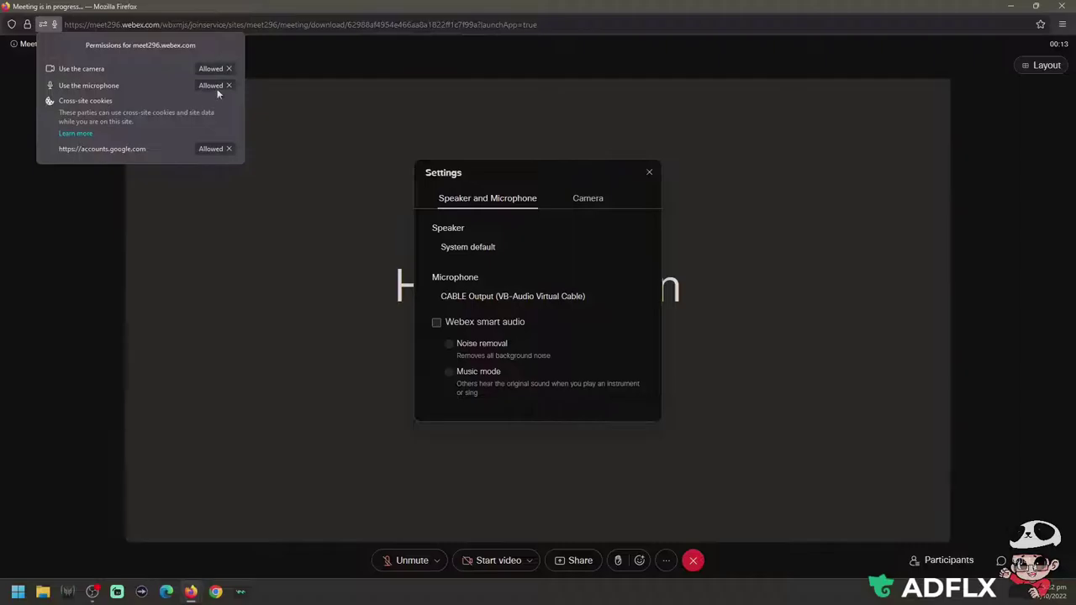
left_click(650, 175)
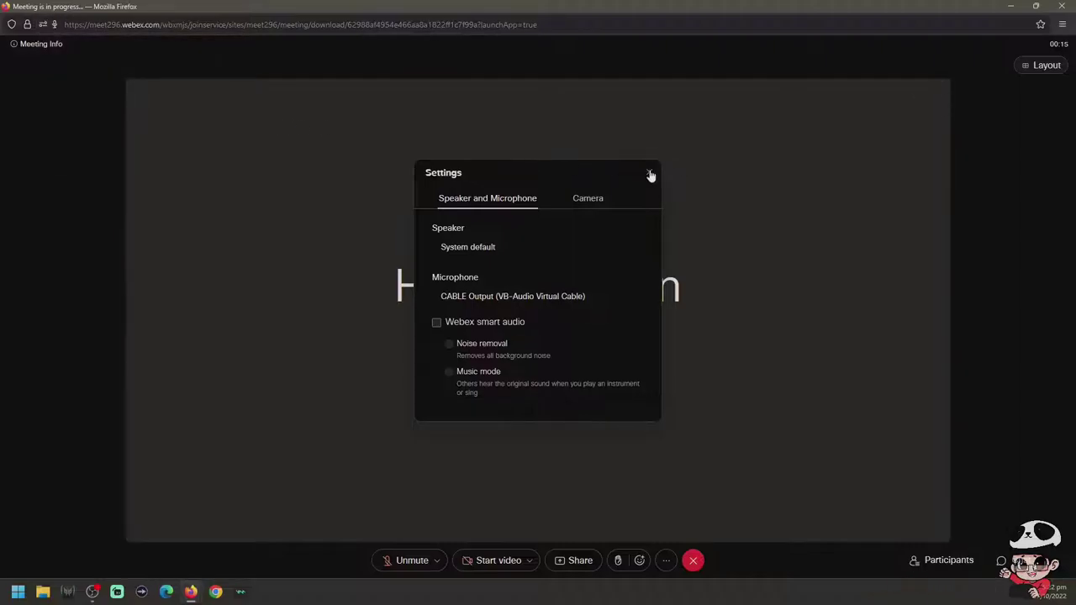
left_click(650, 175)
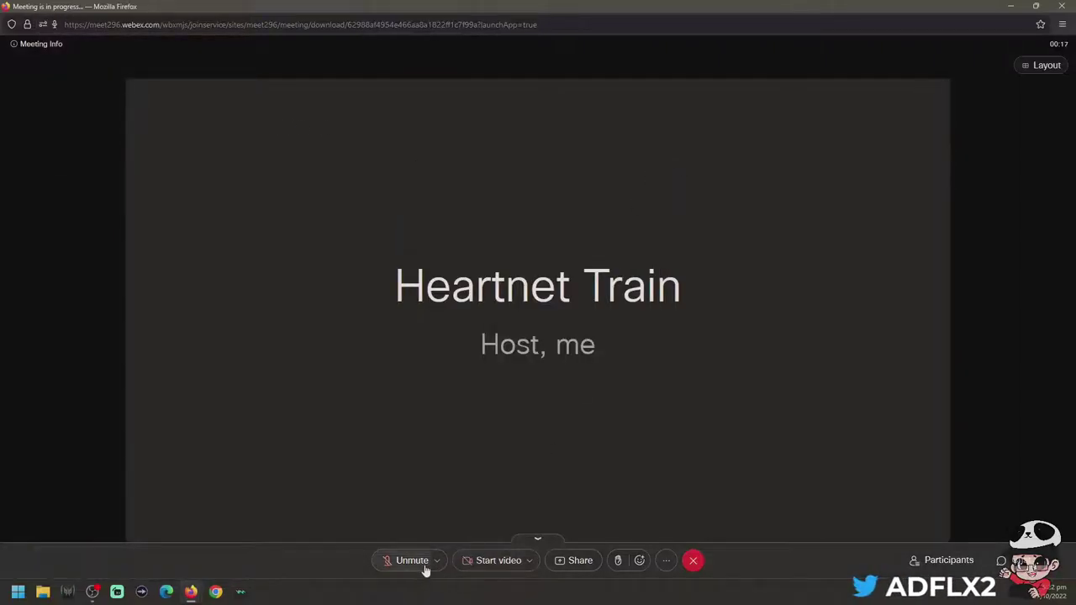
left_click(499, 561)
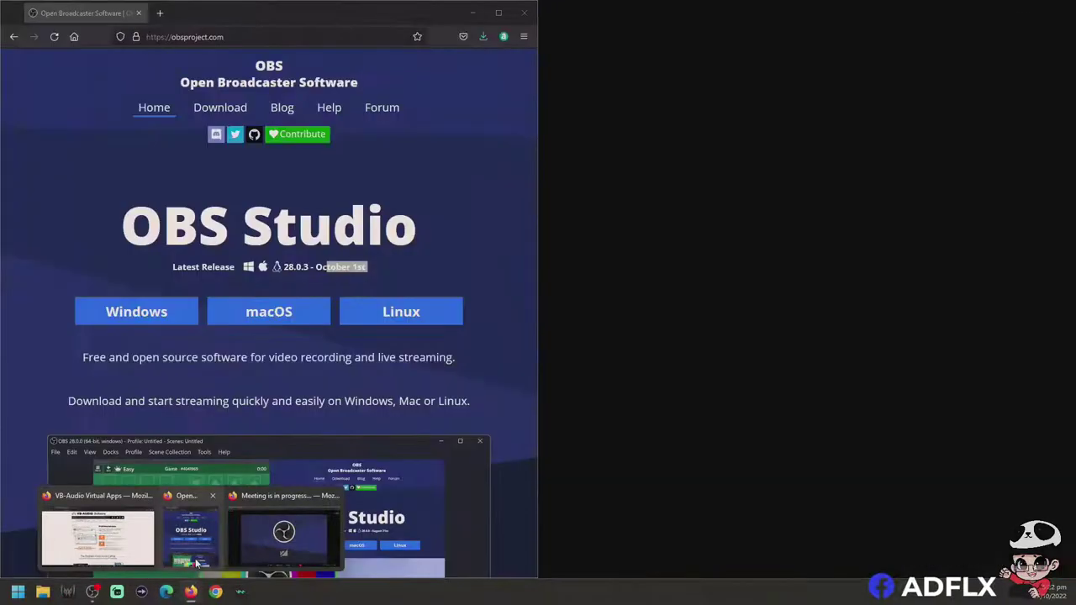
mouse_move(191, 591)
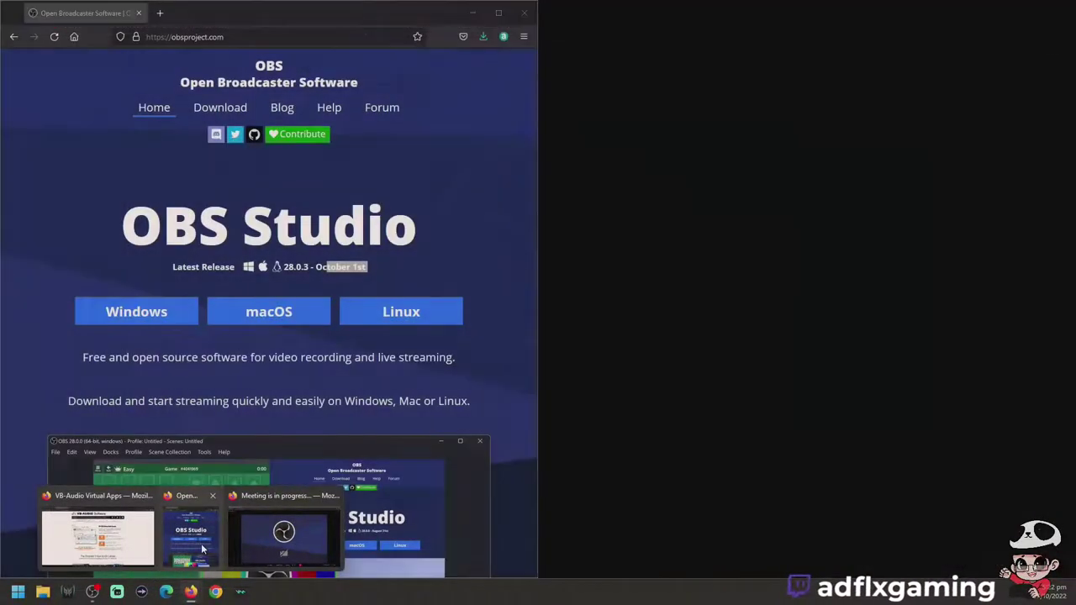
- Bring OBS Studio to the front and select the 'live' scene
left_click(222, 548)
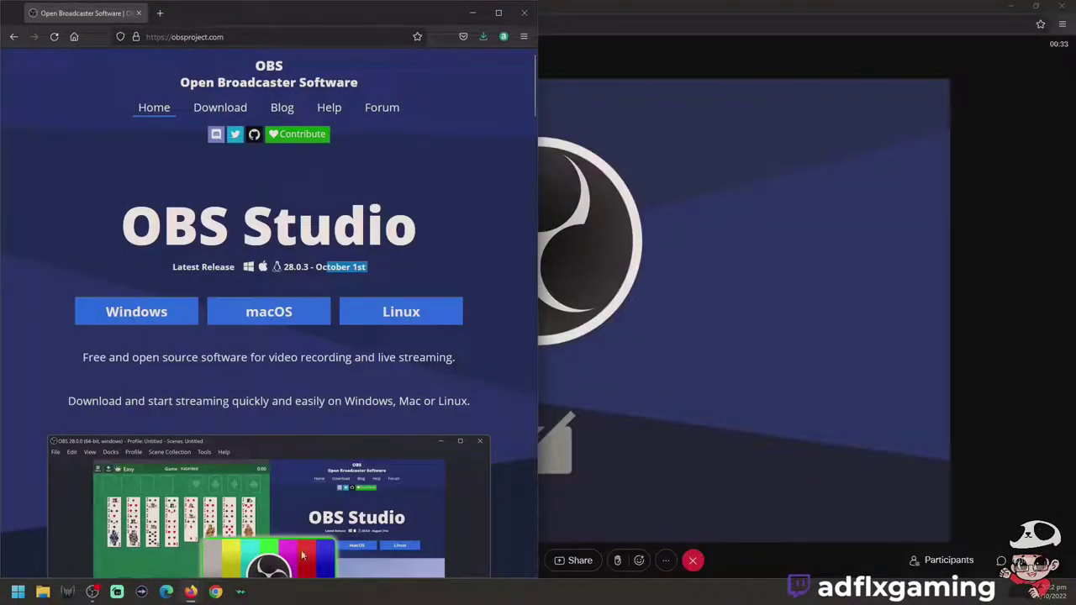
mouse_move(92, 591)
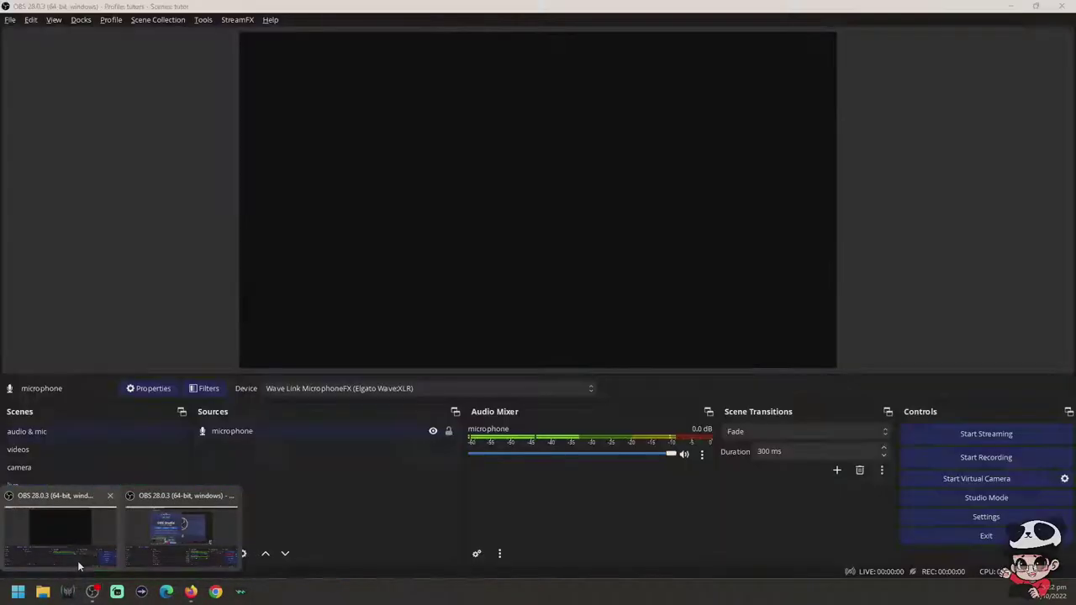
left_click(77, 561)
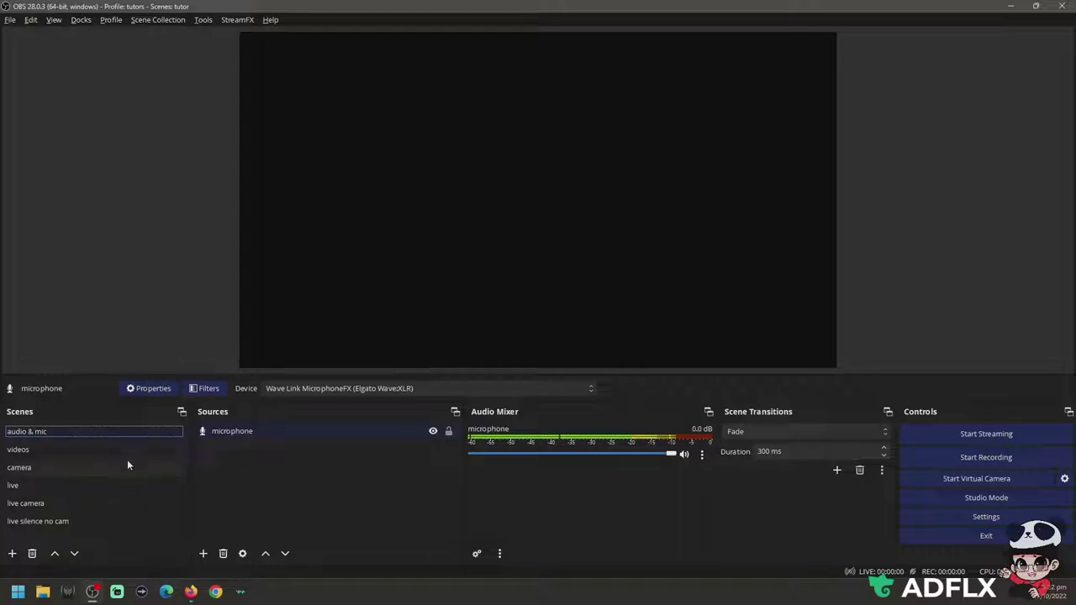
left_click(93, 486)
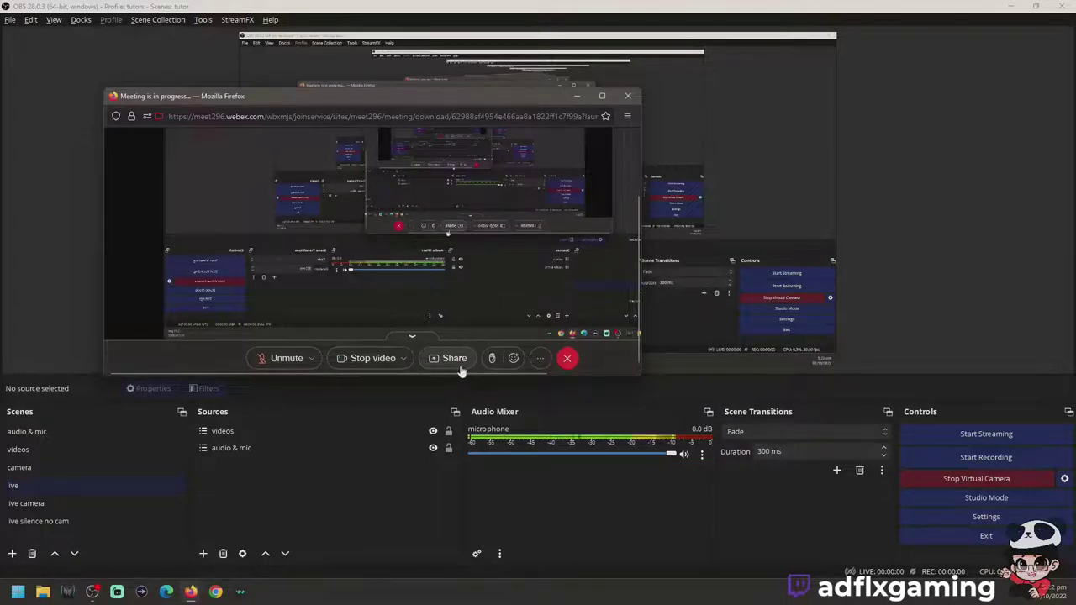
left_click(454, 360)
left_click(522, 213)
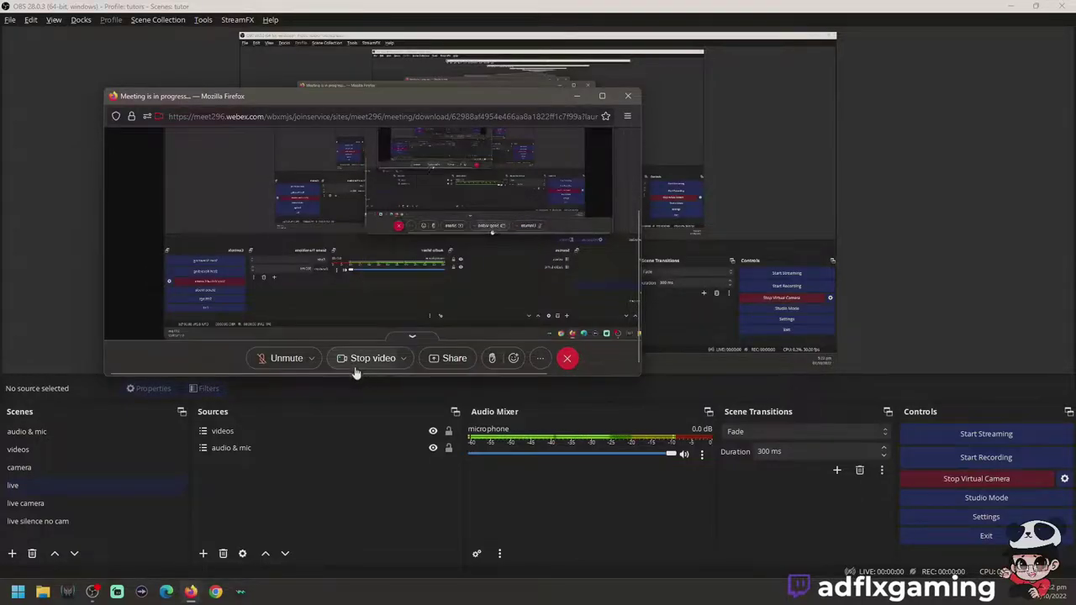
left_click(405, 359)
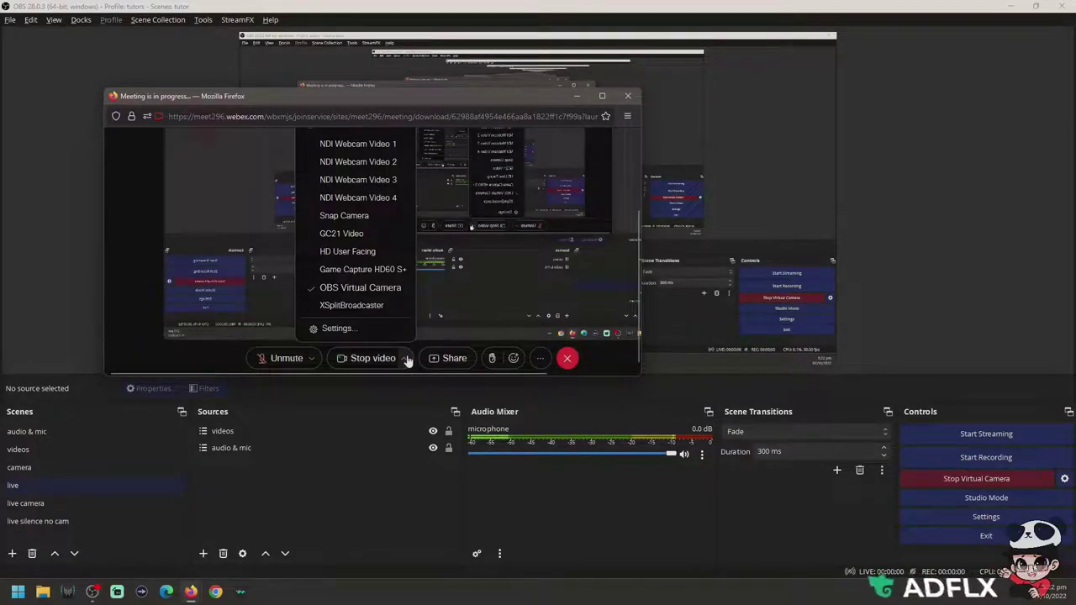
left_click(407, 360)
left_click(307, 367)
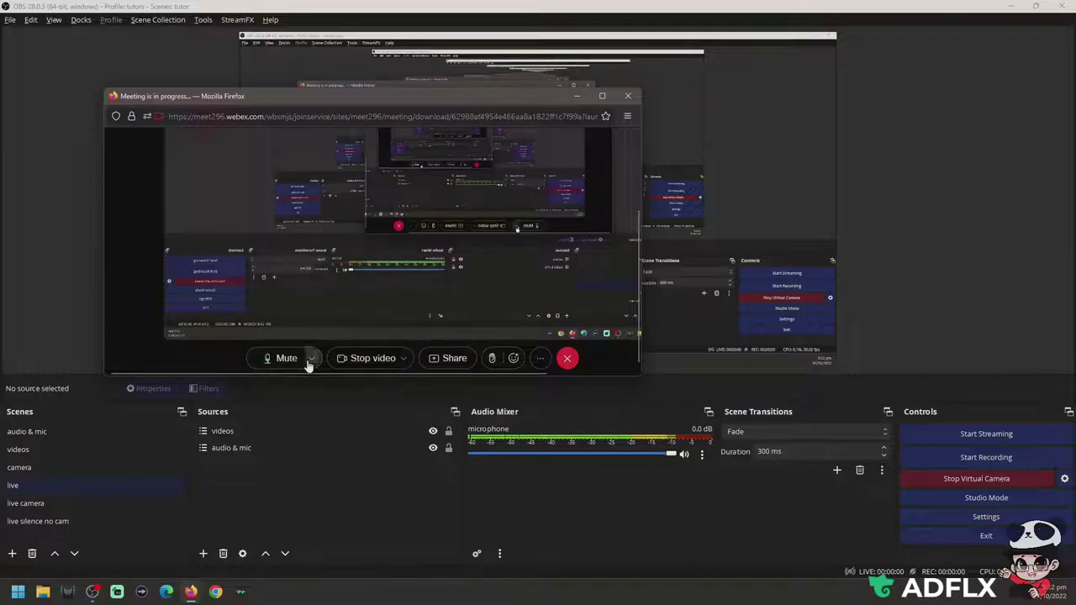
left_click(310, 360)
left_click(308, 358)
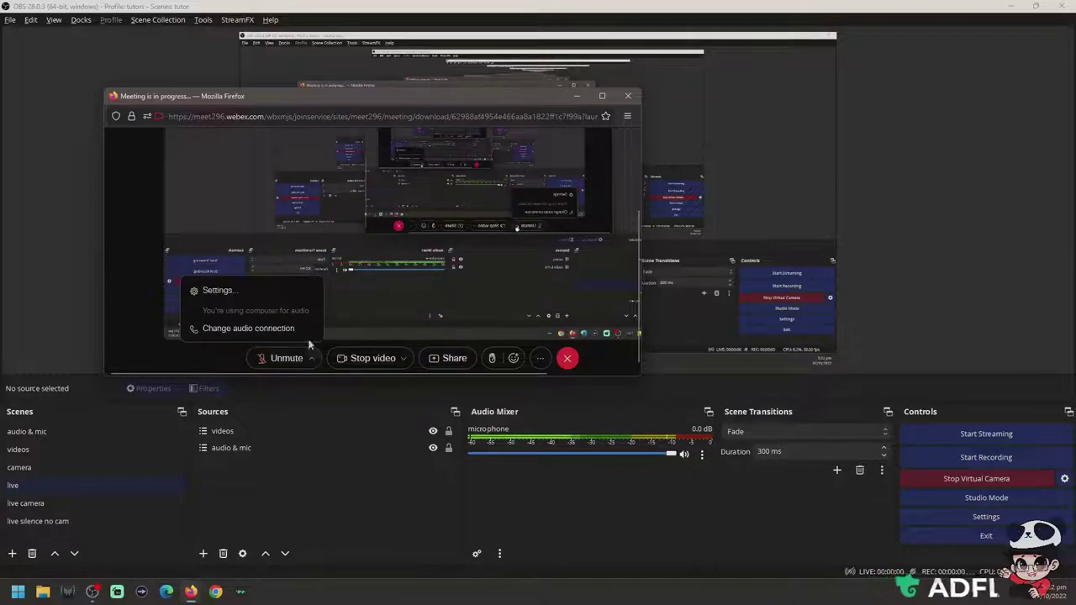
left_click(265, 293)
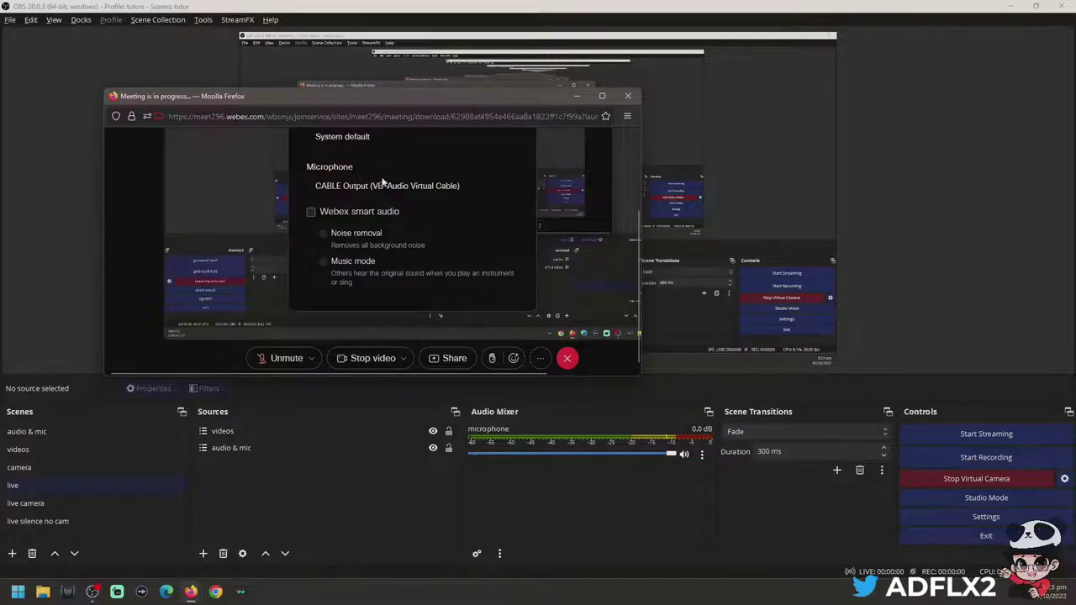
scroll(384, 188, "up", 3)
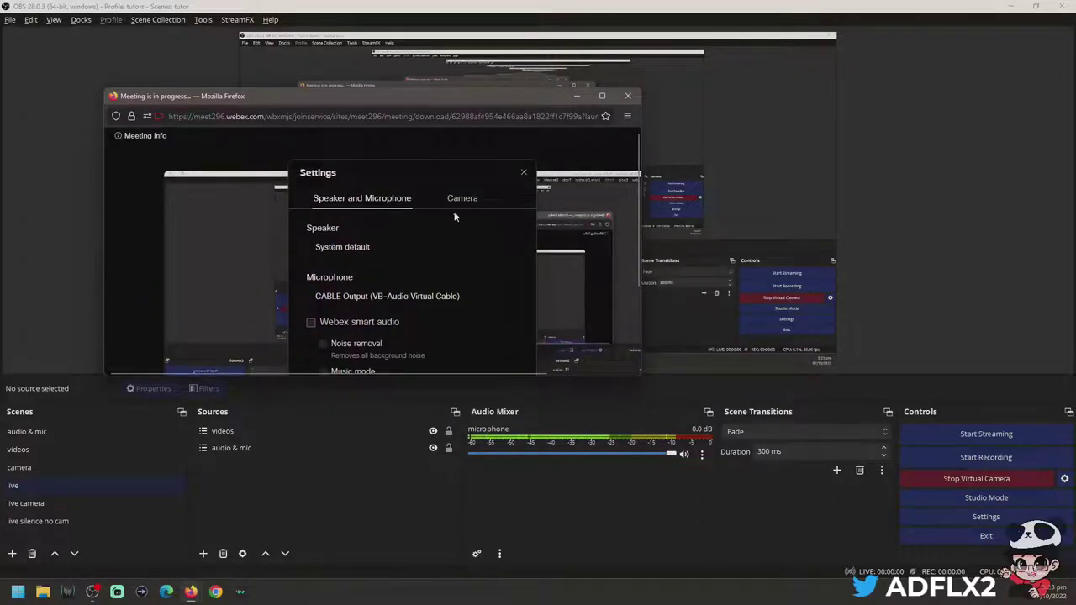
left_click(464, 200)
left_click(357, 198)
left_click(464, 199)
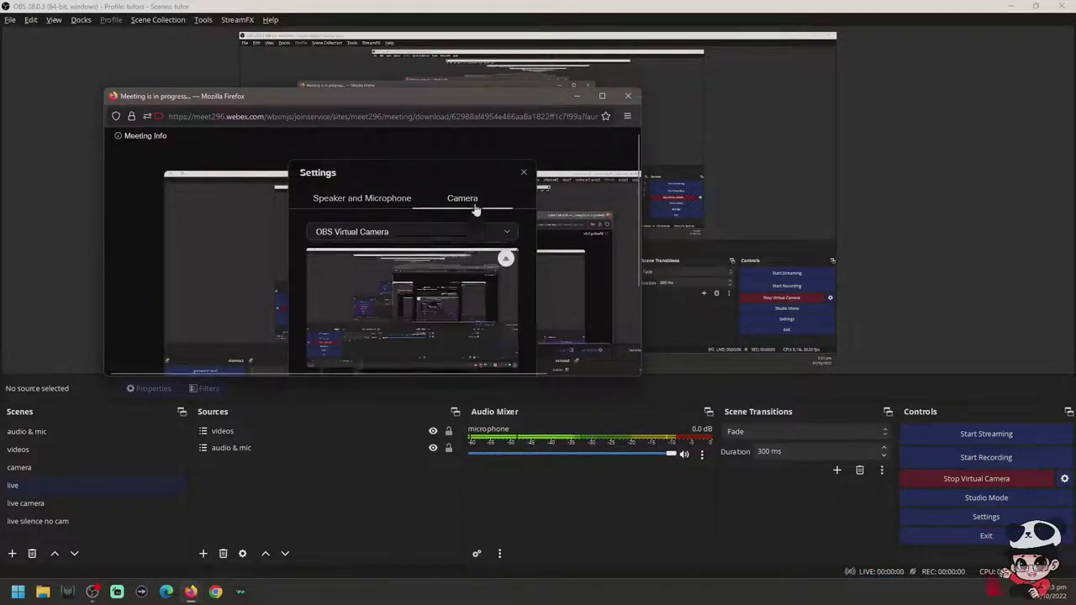
left_click(476, 233)
left_click(477, 237)
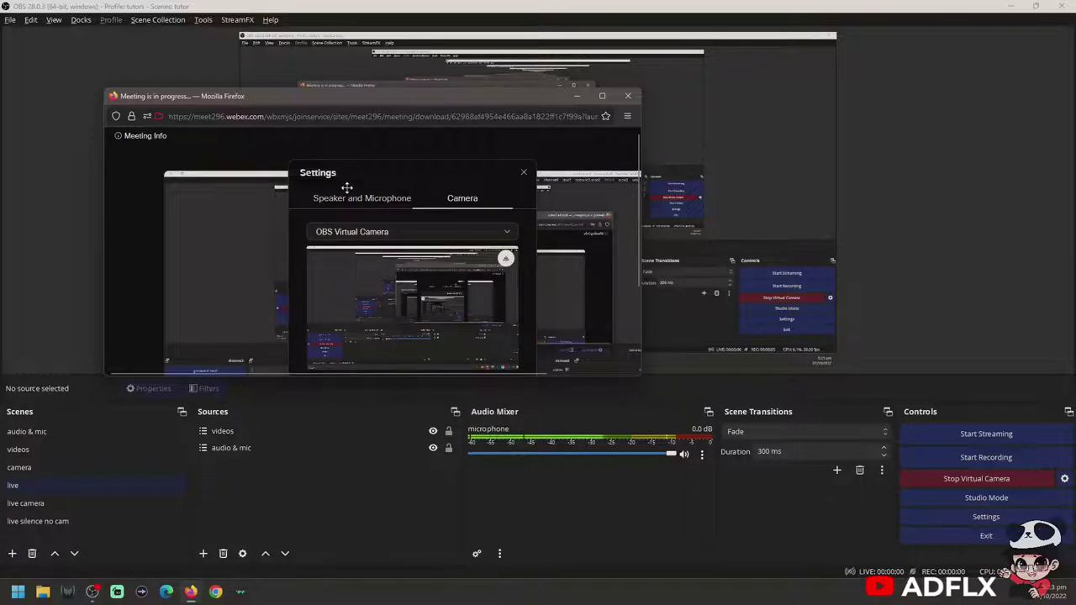
left_click(353, 199)
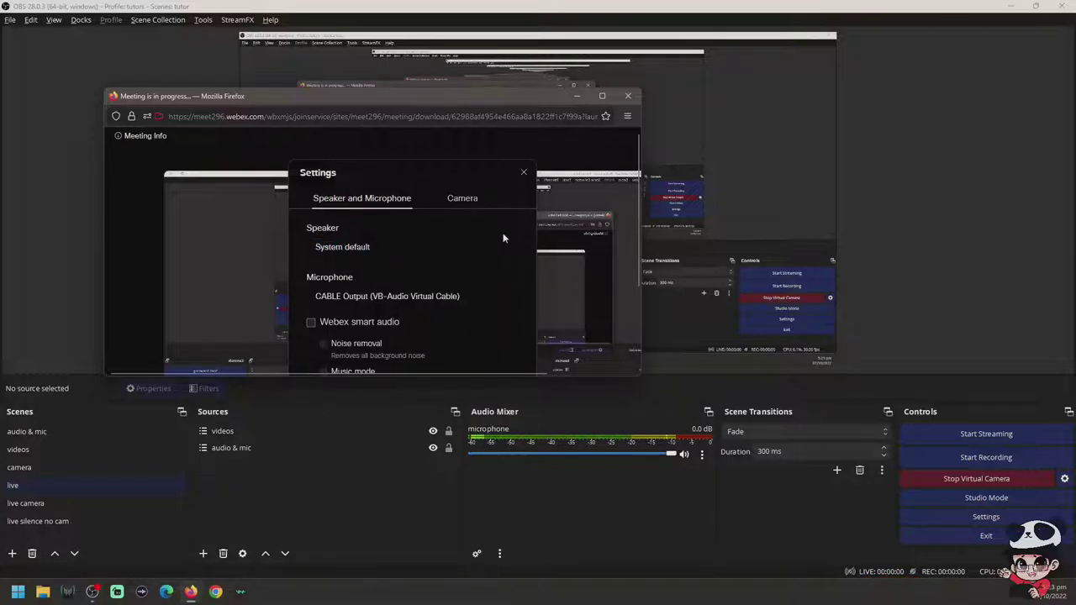
left_click(525, 173)
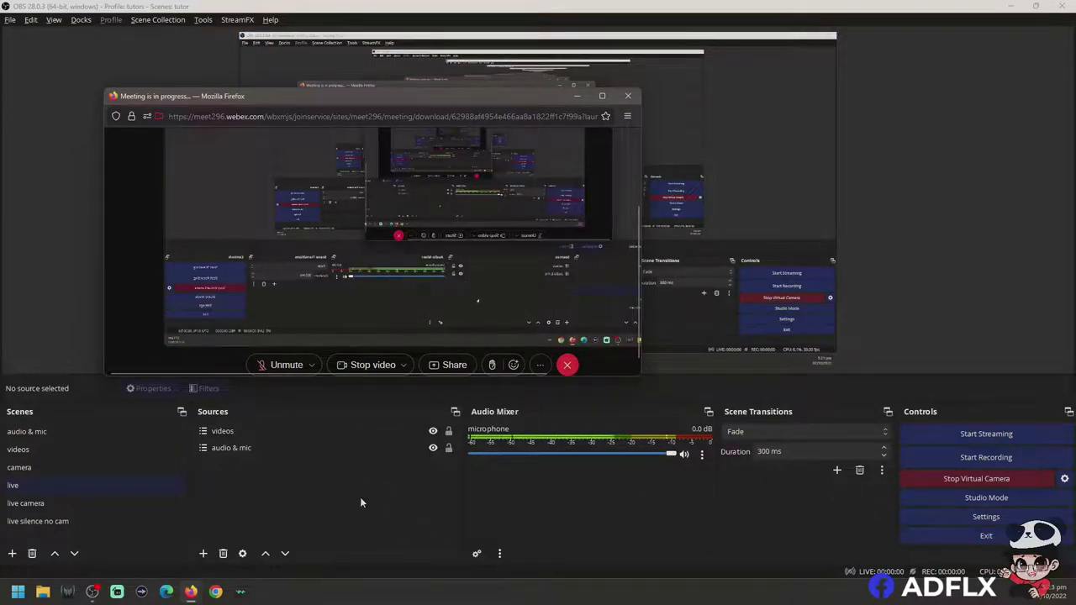
- Open the Filters window of the microphone source in the audio & mic scene
left_click(311, 365)
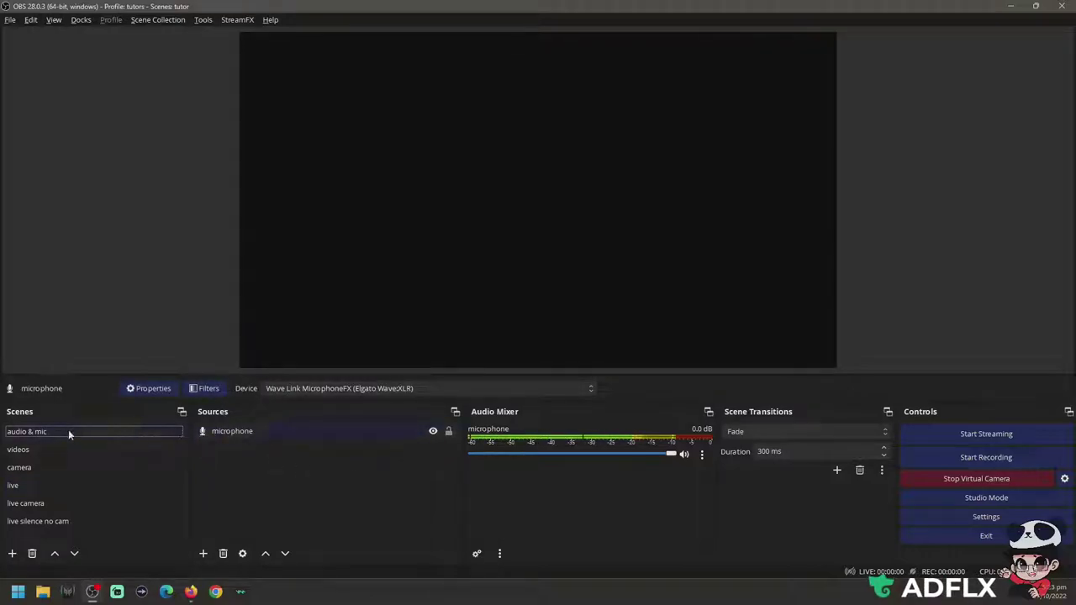
right_click(284, 433)
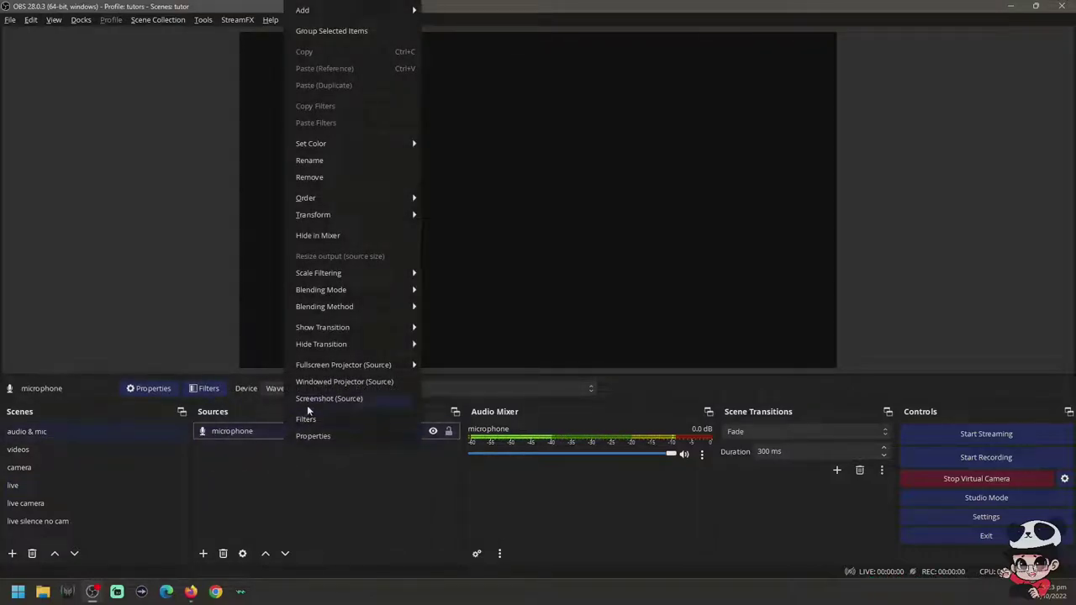
left_click(229, 458)
left_click(250, 432)
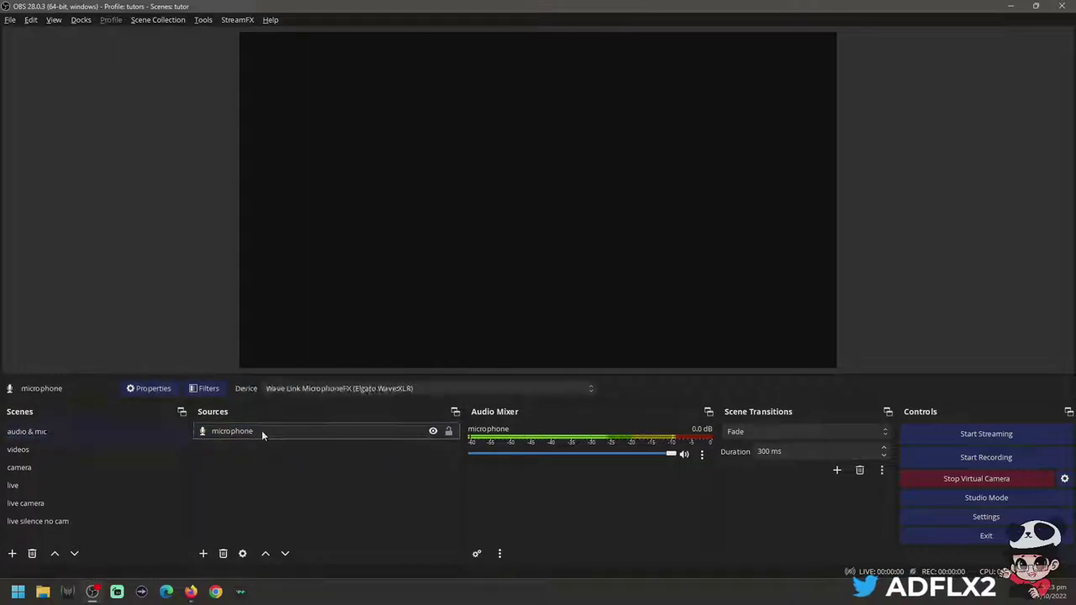
right_click(261, 430)
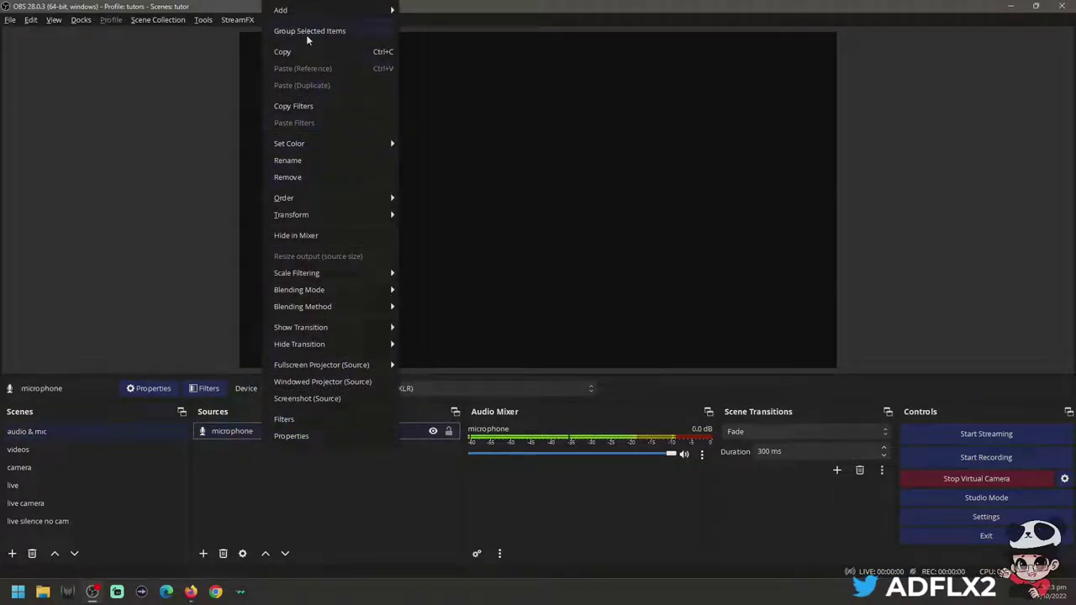
left_click(299, 418)
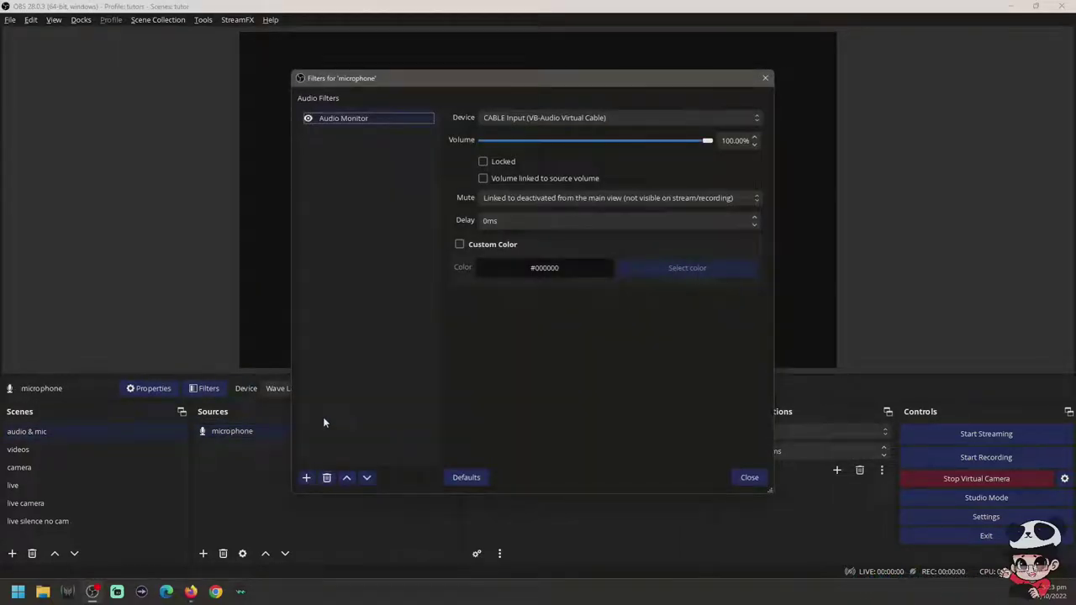
- Route the microphone's Audio Monitor to CABLE Input, mute linked to main-view deactivation
left_click(306, 477)
left_click(378, 128)
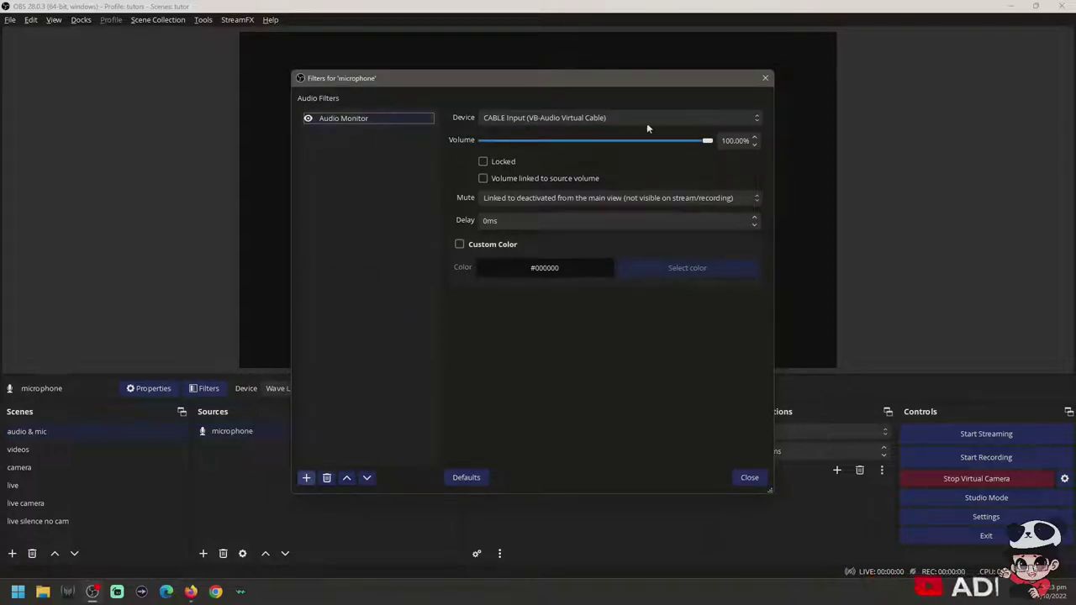
left_click(588, 119)
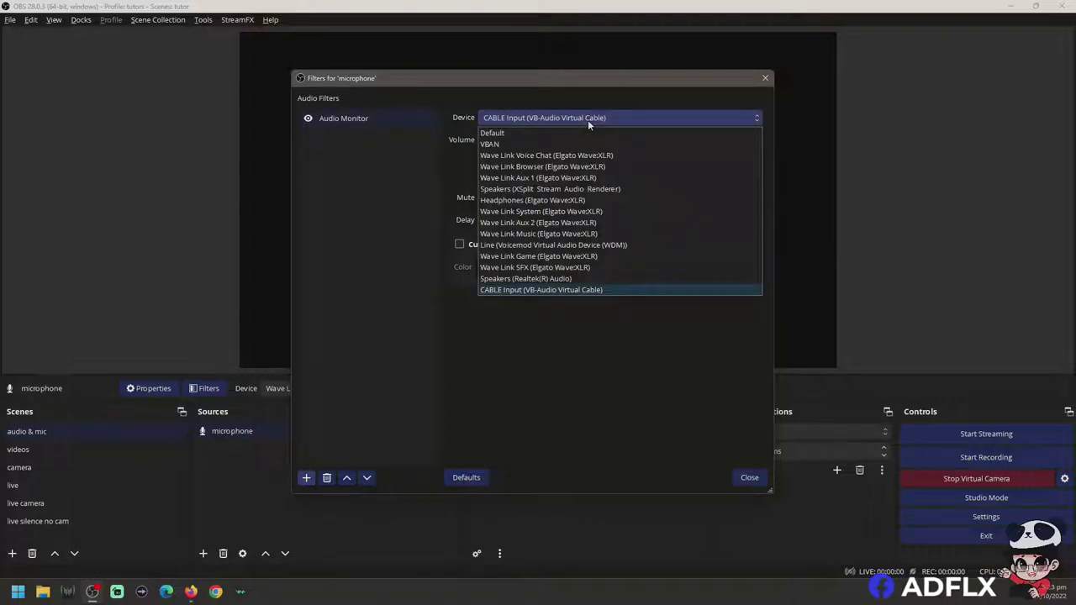
left_click(520, 291)
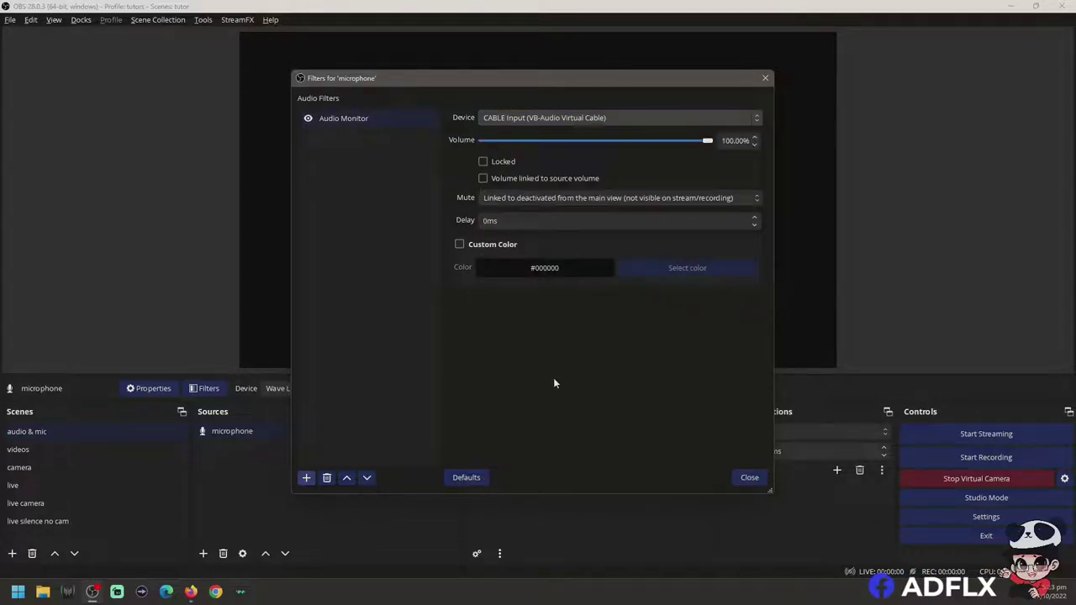
left_click(502, 201)
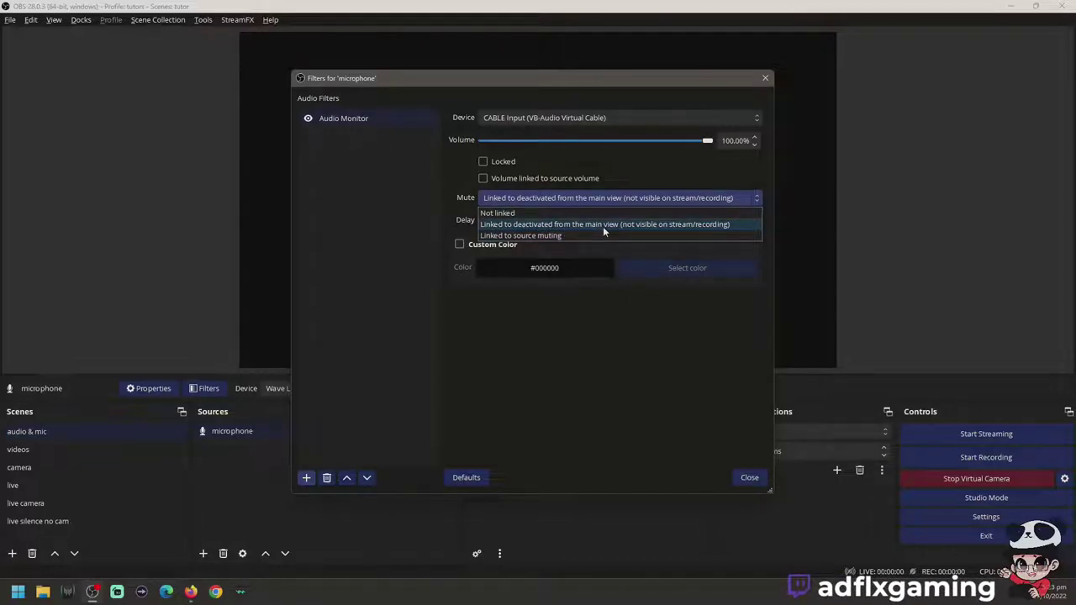
left_click(603, 226)
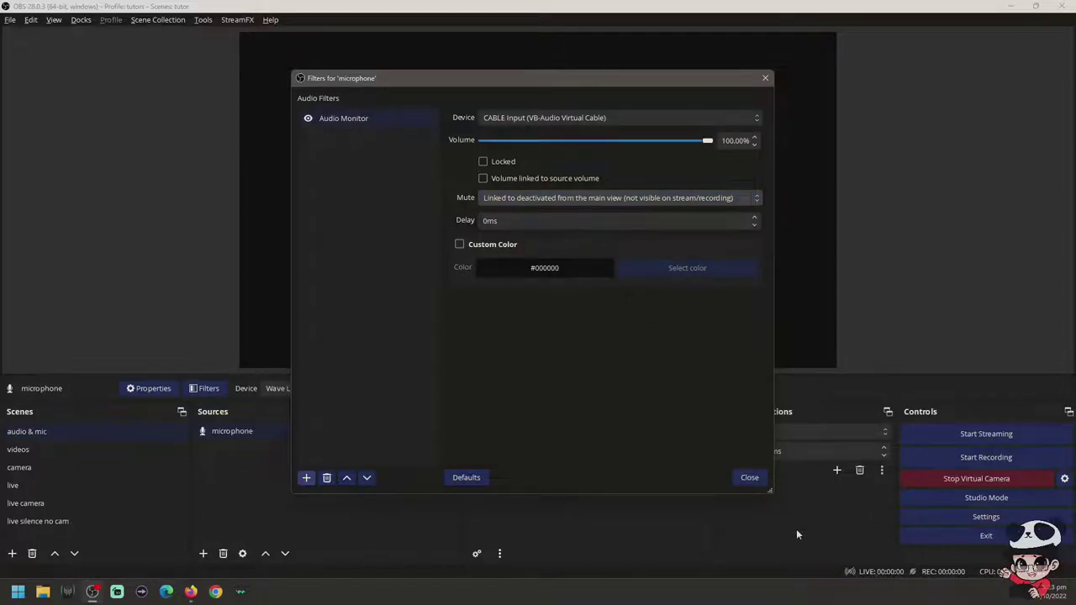
left_click(738, 478)
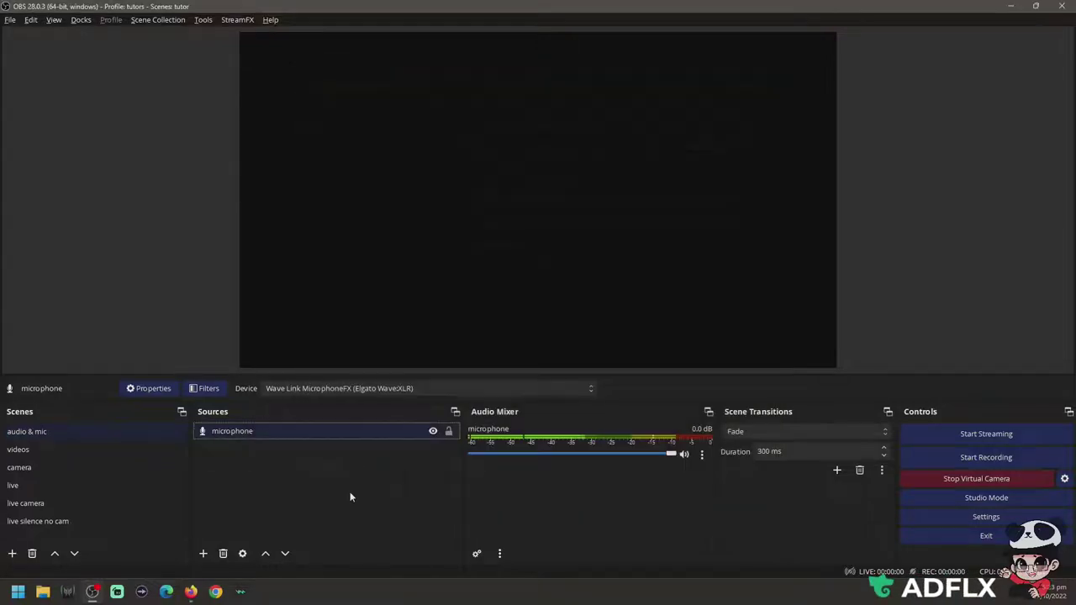
- Make the videos scene's Media Source visible and confirm its Audio Monitor outputs to CABLE Input
left_click(88, 446)
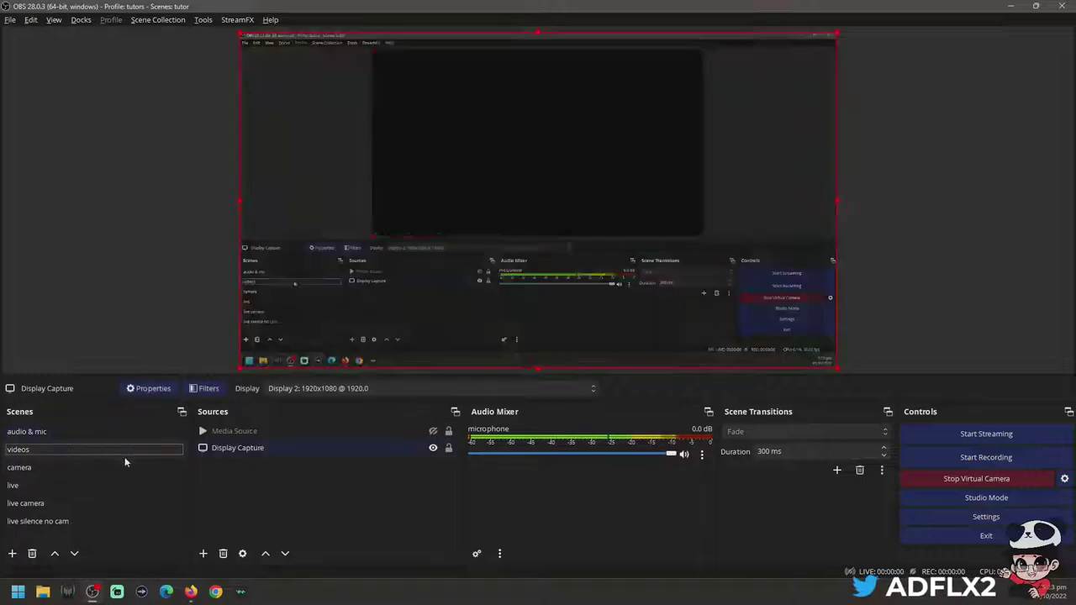
left_click(256, 432)
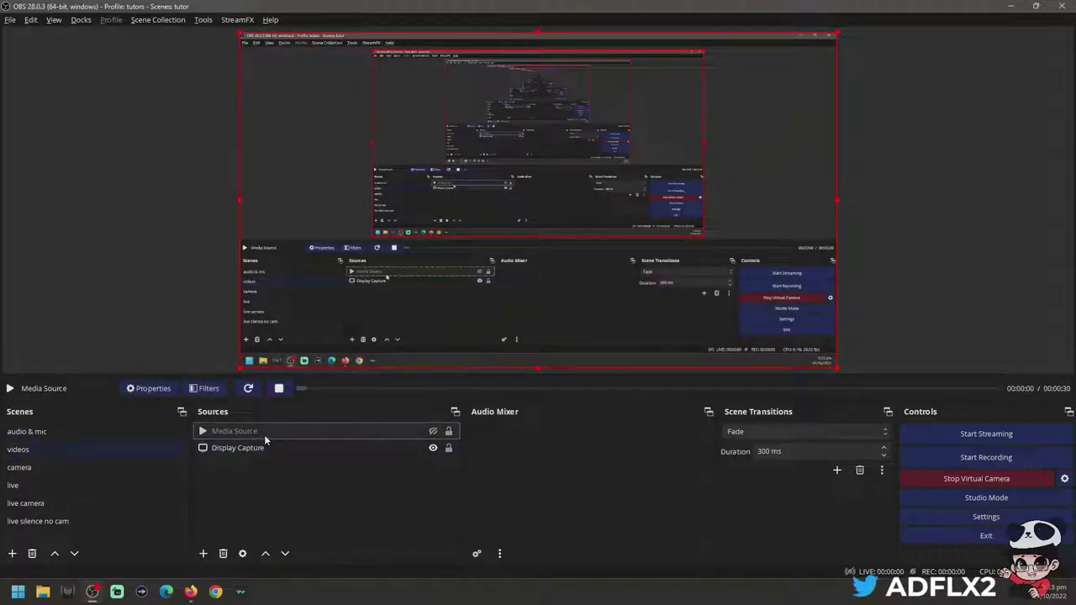
left_click(433, 431)
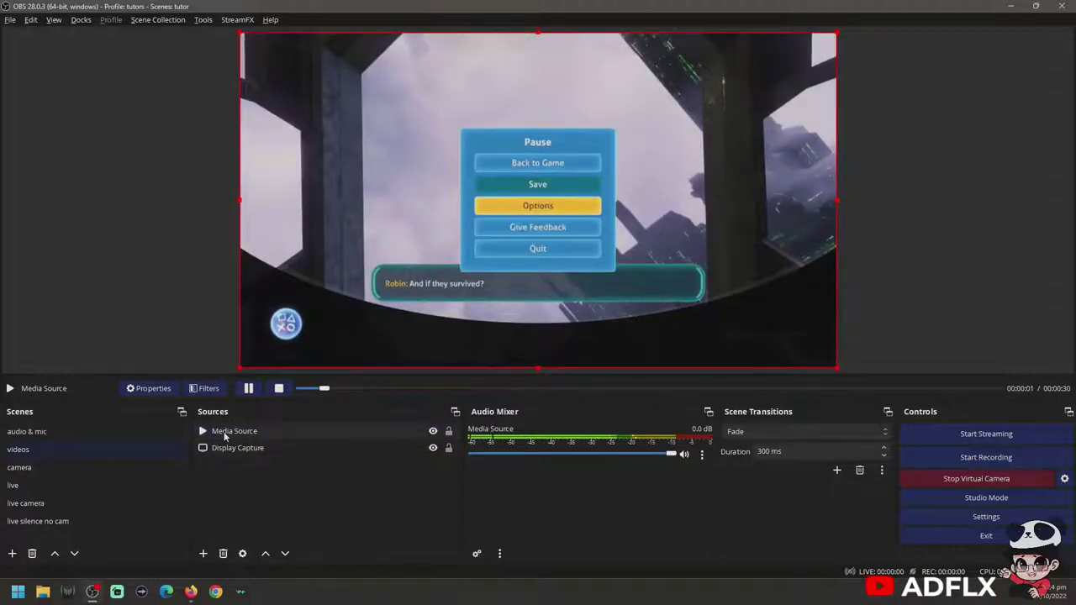
right_click(224, 435)
left_click(251, 433)
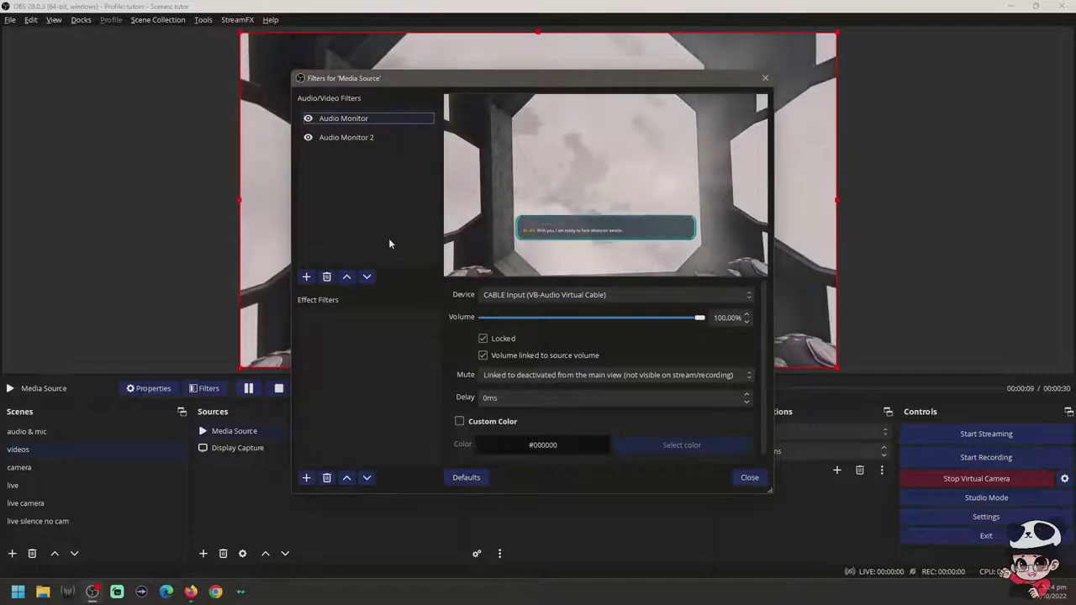
left_click(571, 294)
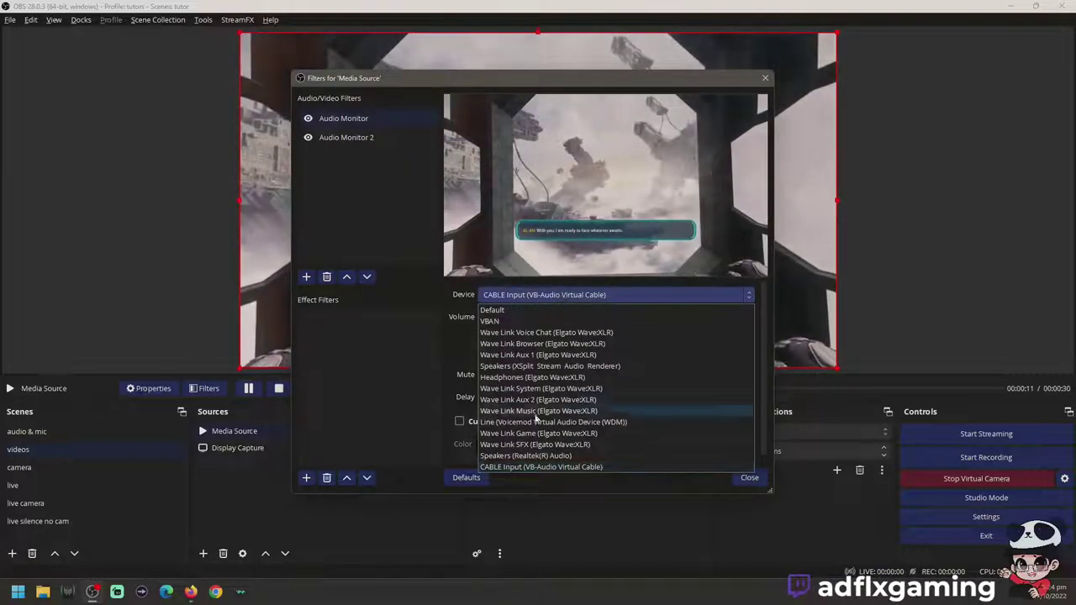
left_click(507, 467)
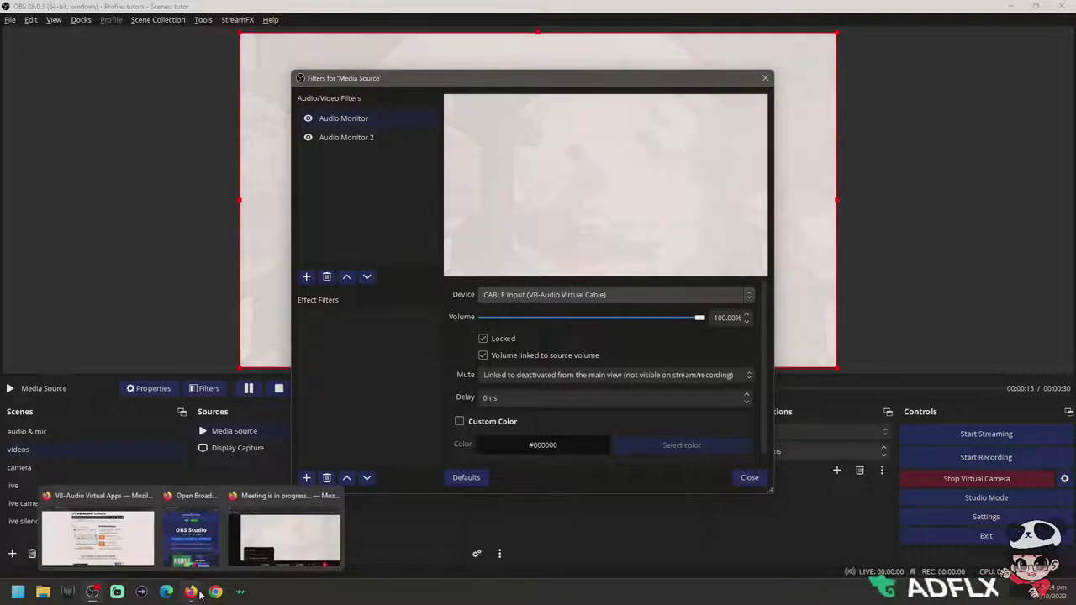
mouse_move(285, 538)
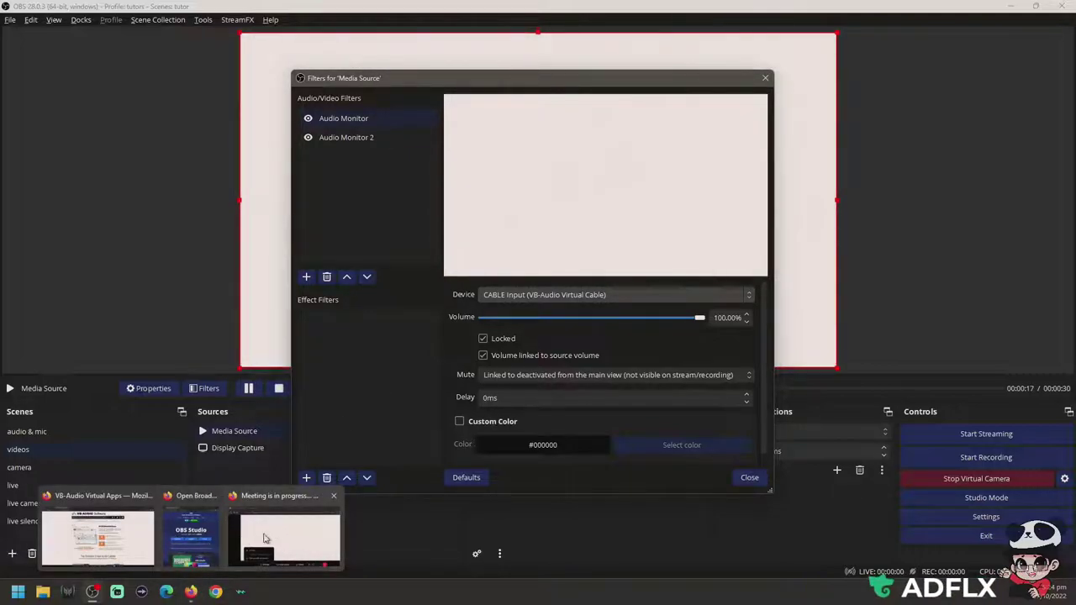
- Bring up the Webex meeting and unmute the microphone
left_click(258, 548)
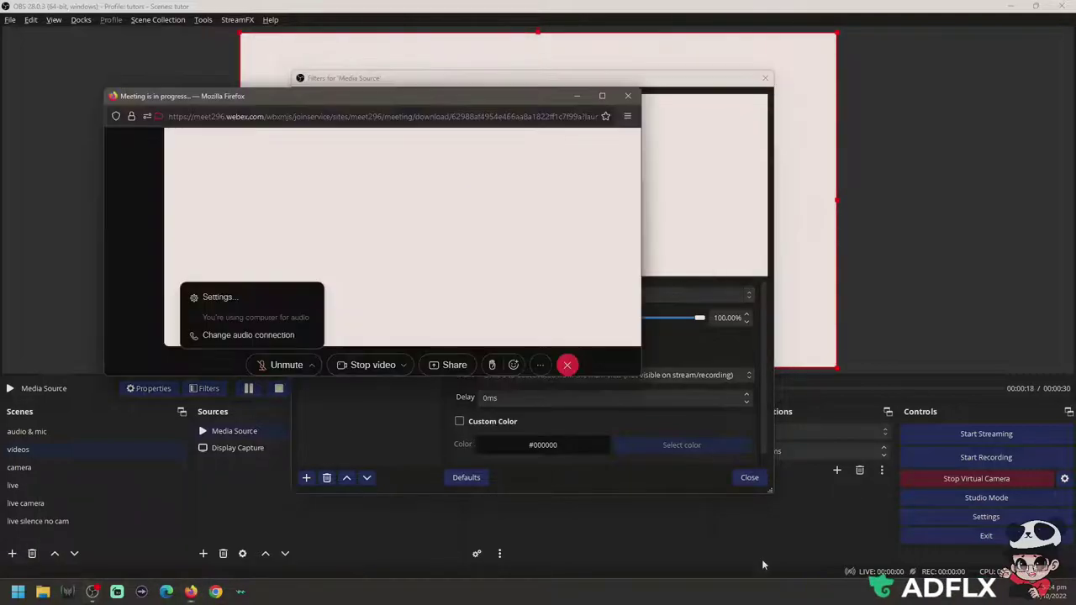
left_click(278, 360)
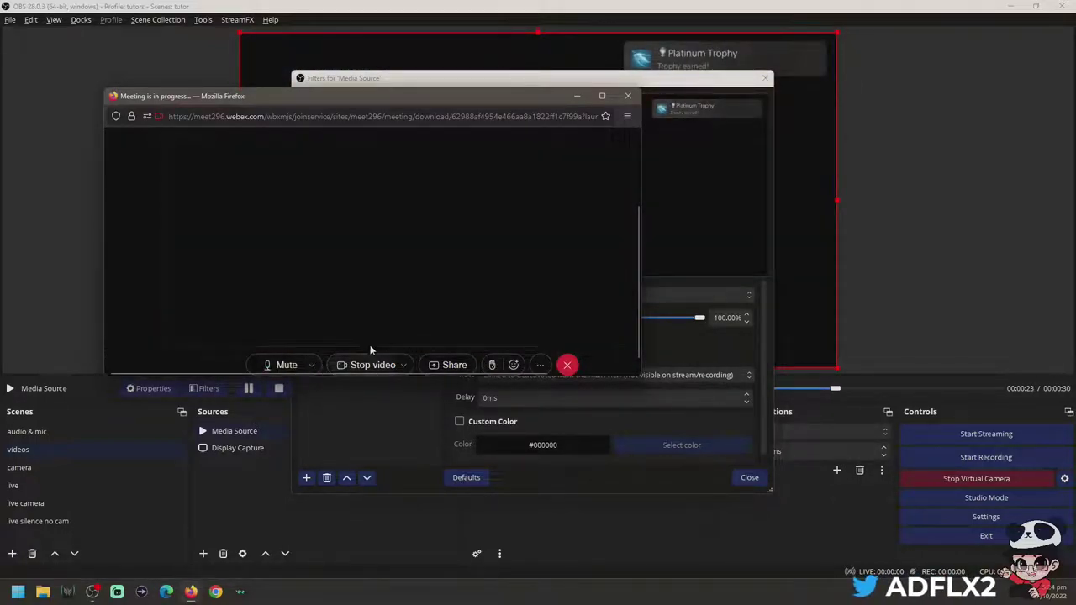
left_click(312, 365)
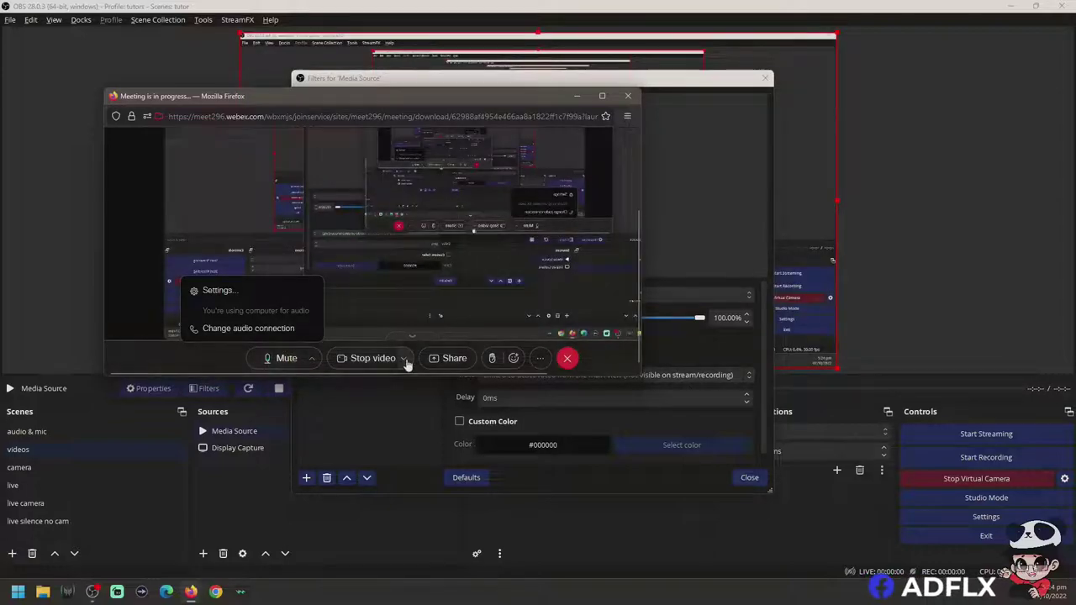
- Check the Webex camera settings showing OBS Virtual Camera at 720p
left_click(406, 359)
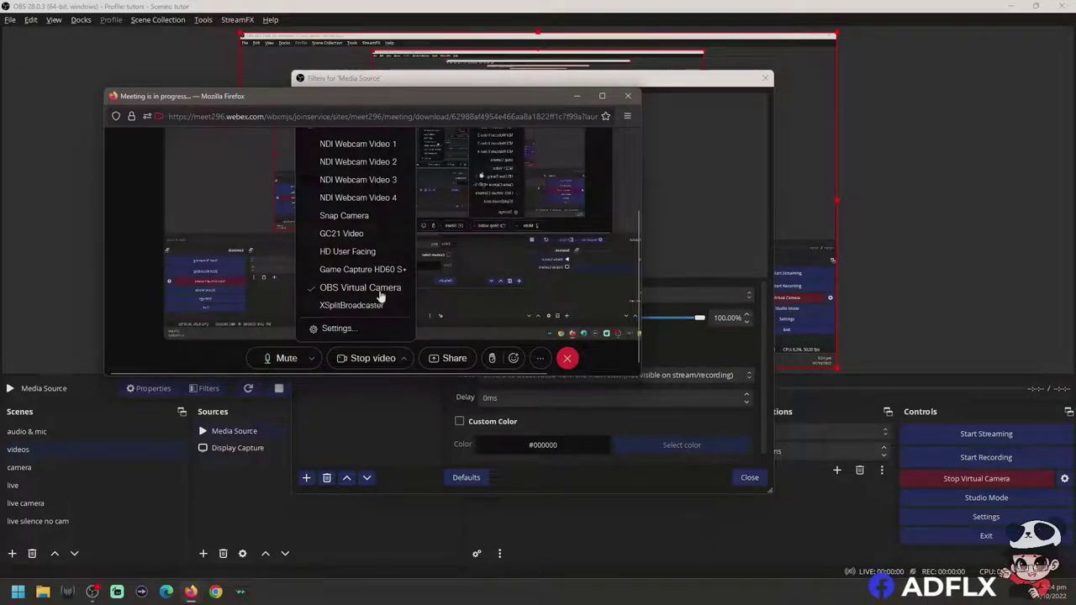
left_click(336, 328)
scroll(446, 252, "down", 1)
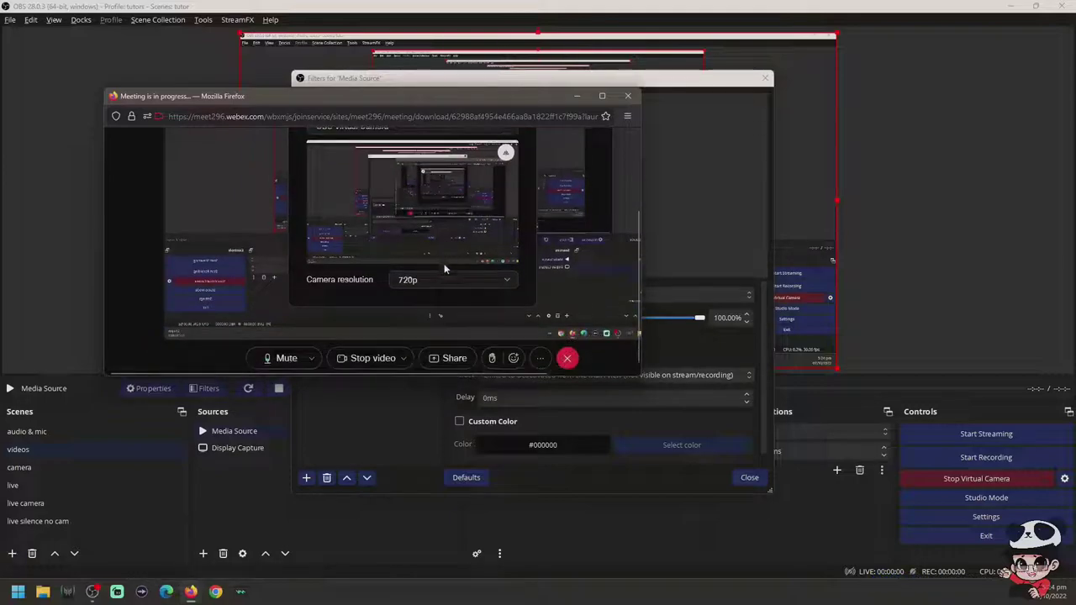
scroll(450, 274, "up", 3)
scroll(454, 225, "down", 2)
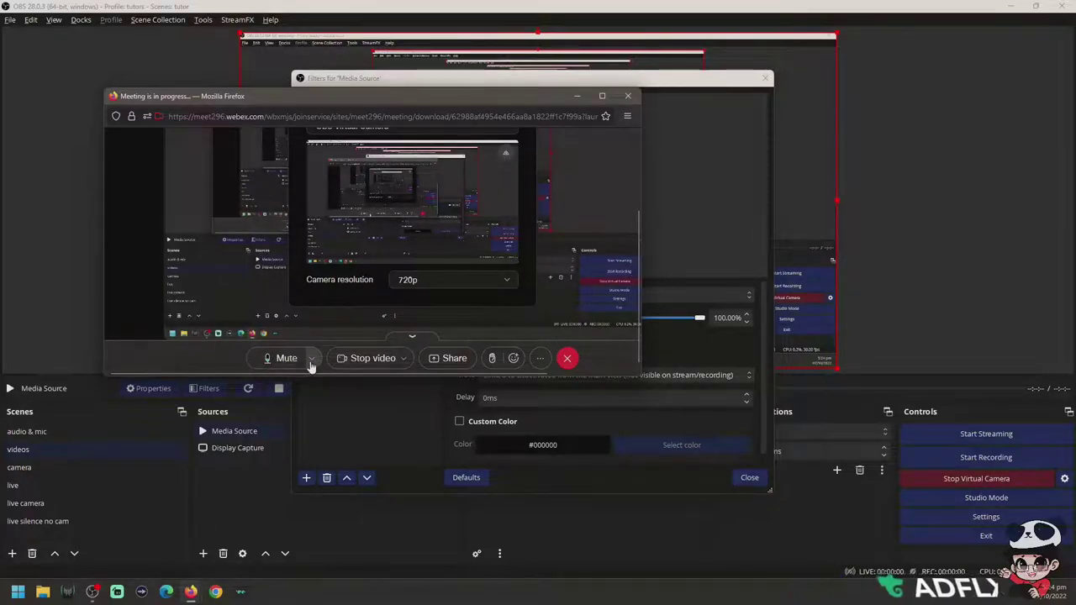
left_click(311, 359)
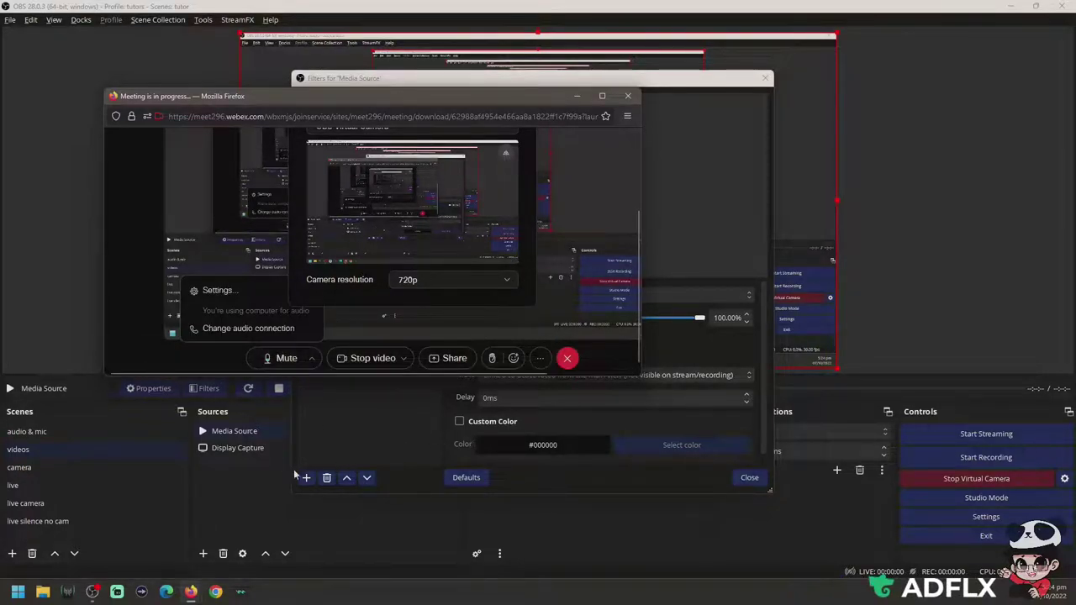
- Reopen the Media Source filters and keep Audio Monitor 2 on the Default device
left_click(294, 476)
right_click(233, 430)
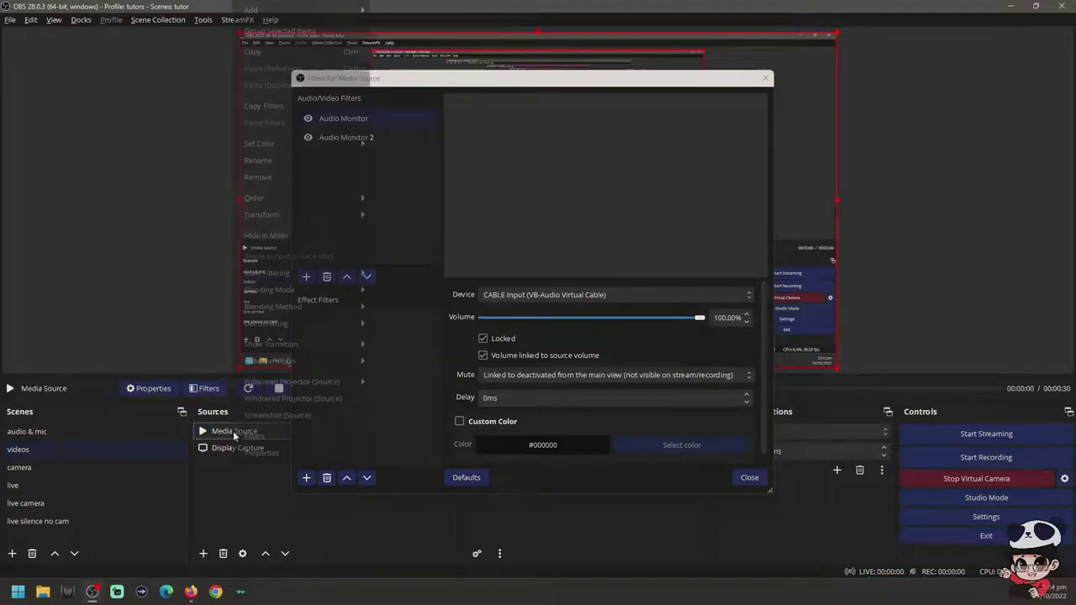
left_click(253, 436)
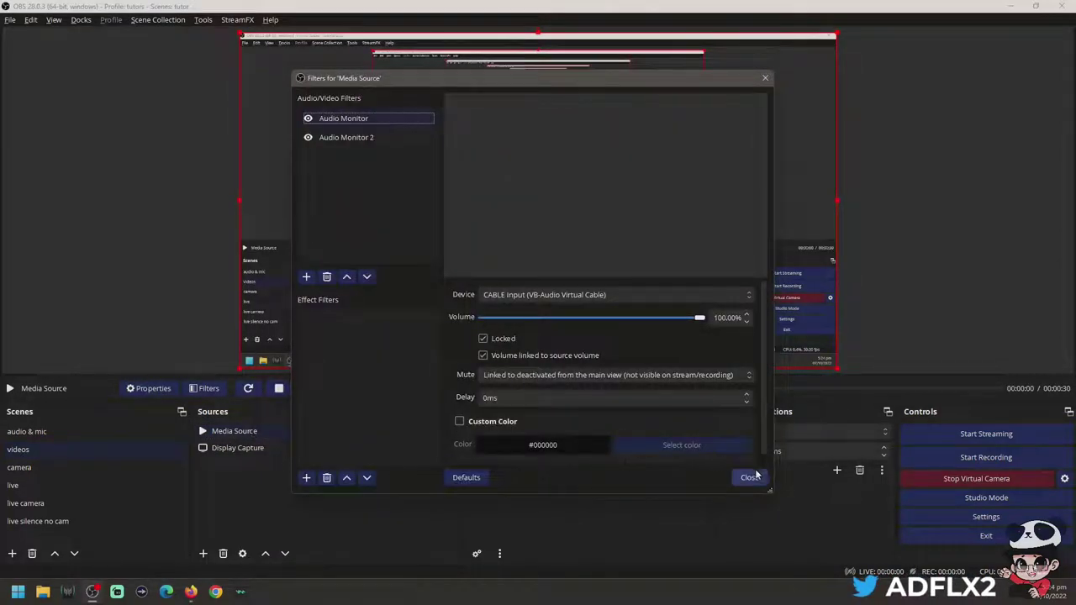
left_click(748, 476)
right_click(252, 435)
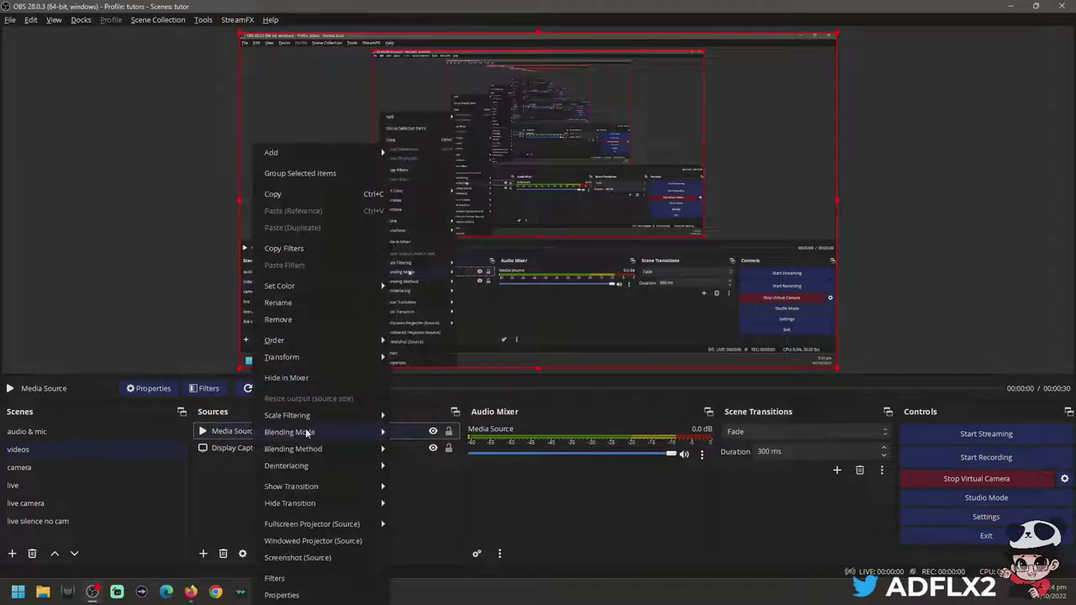
left_click(277, 580)
left_click(353, 137)
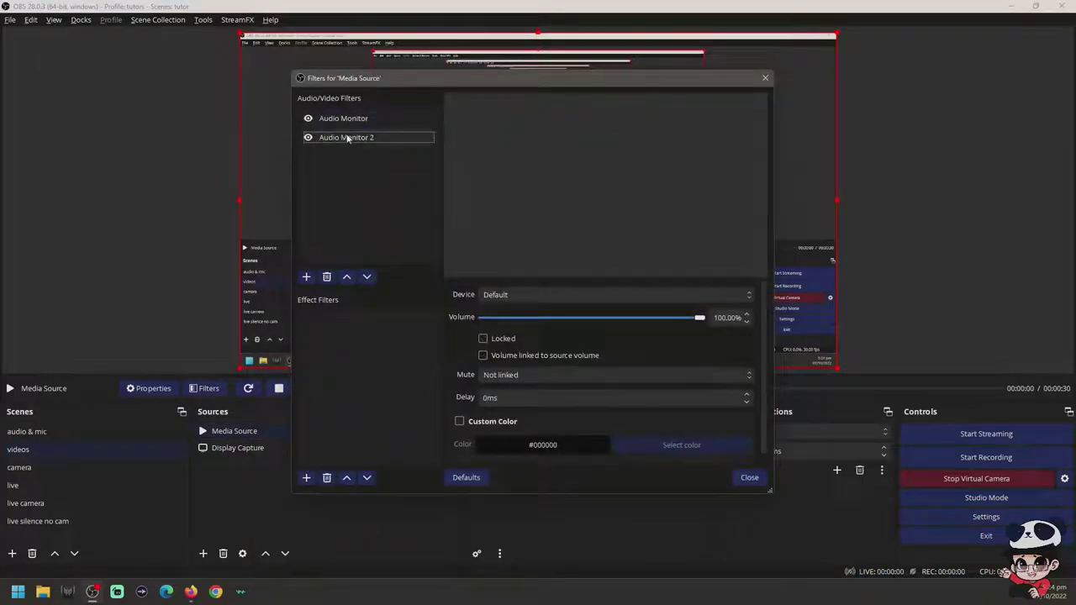
left_click(565, 295)
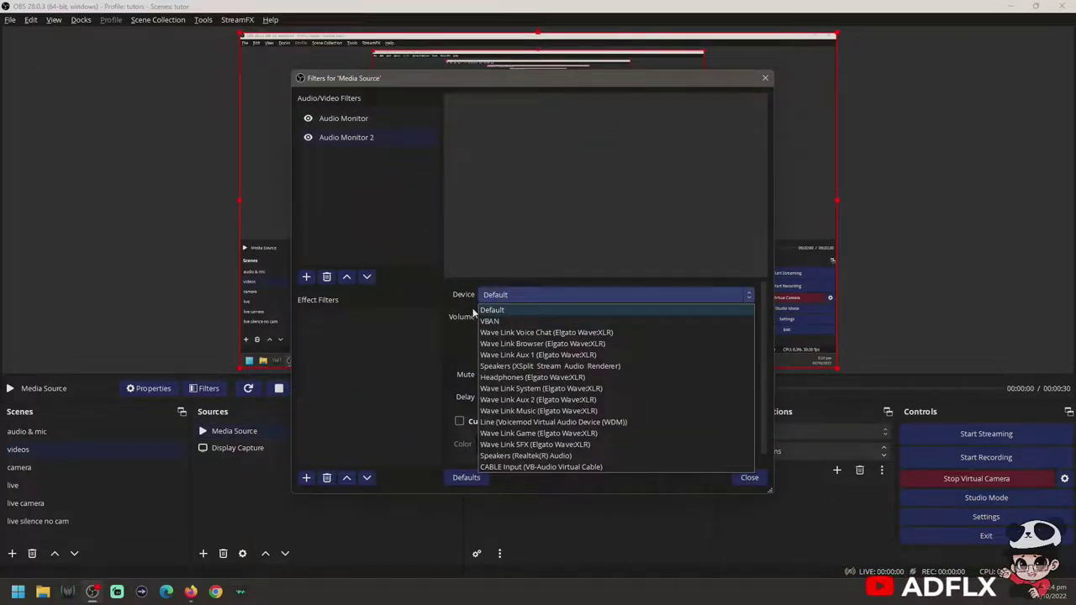
left_click(375, 363)
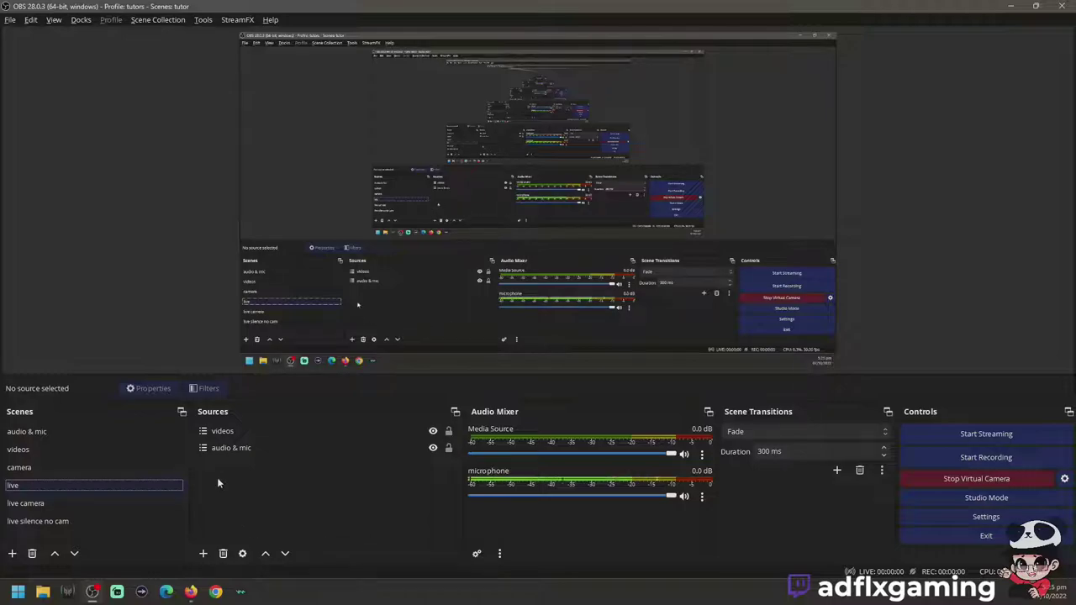
- Return to the Webex meeting in Firefox and close its audio options dropdown
key("alt+Tab")
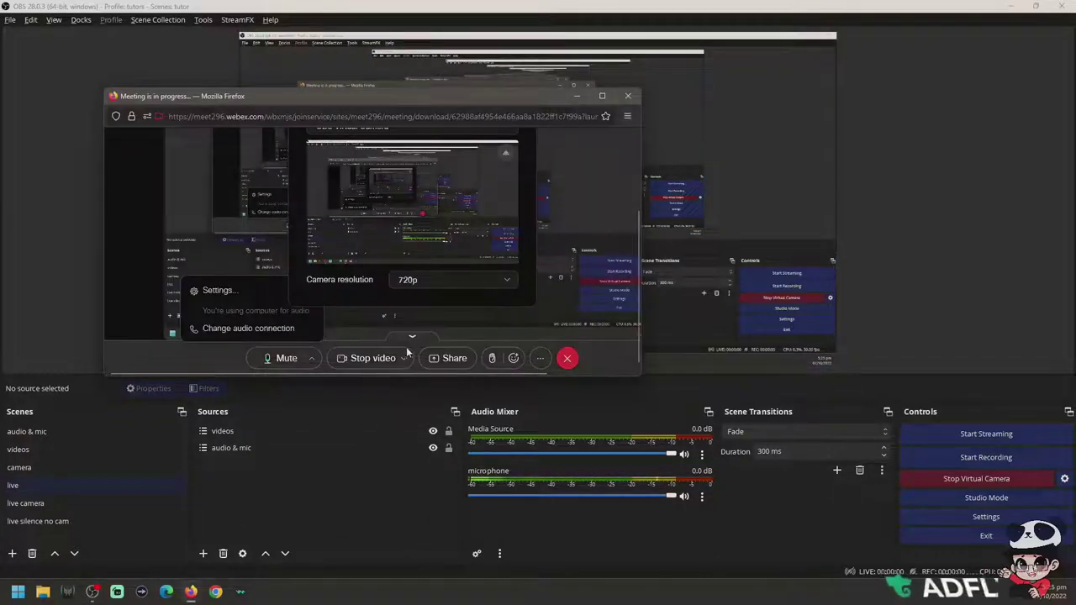
left_click(317, 365)
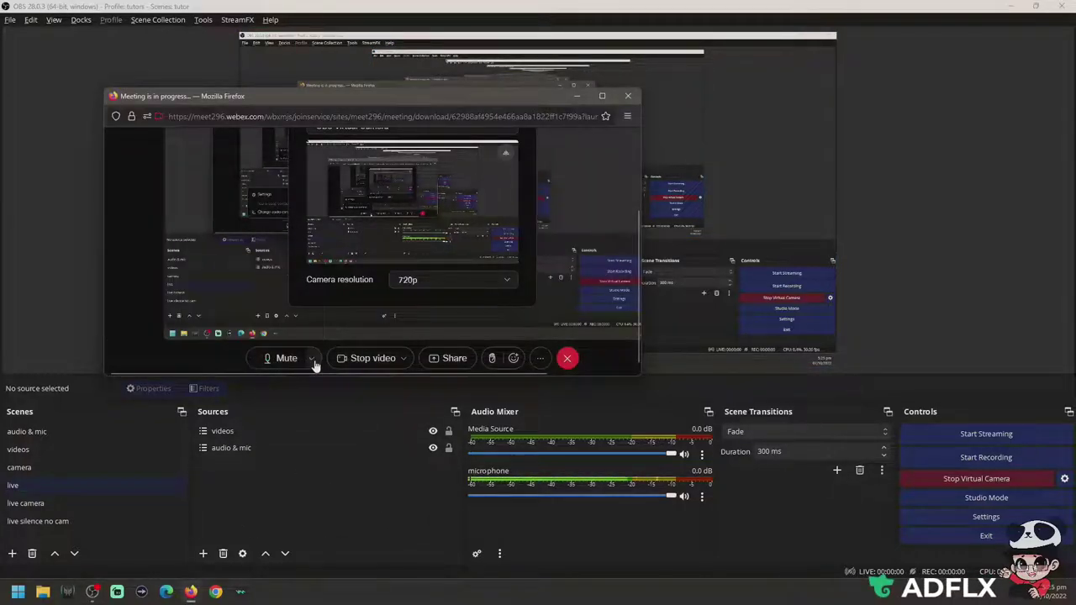